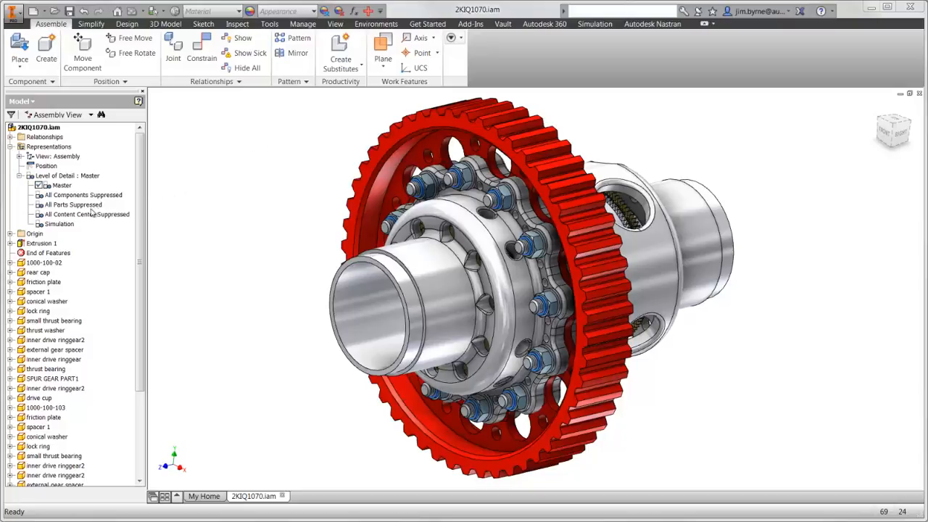
- Activate the Simulation level of detail and show the Nastran model tree with its Assembly and Model branches expanded
double_click(58, 223)
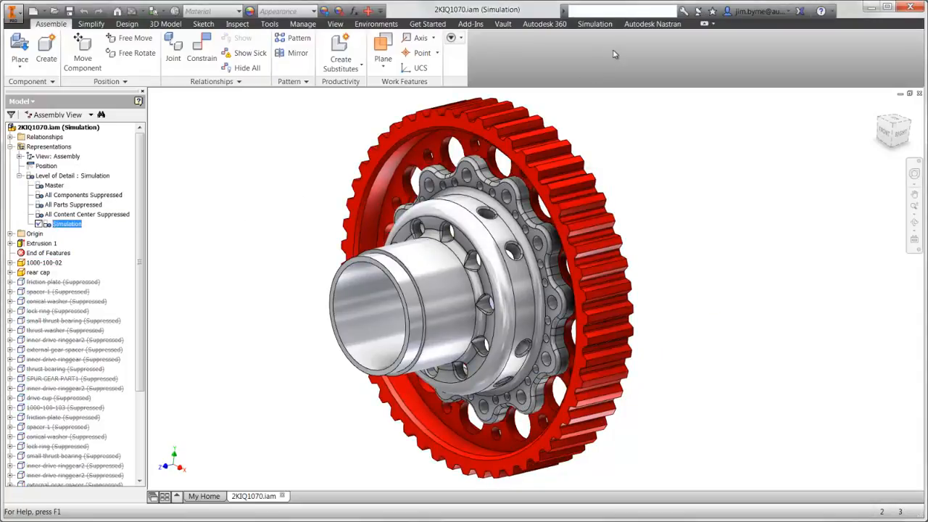
left_click(632, 25)
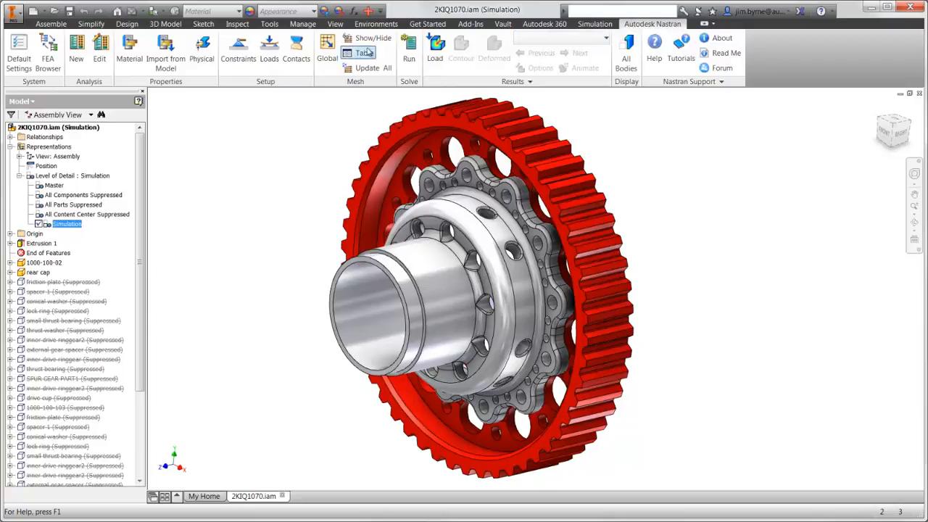
left_click(48, 45)
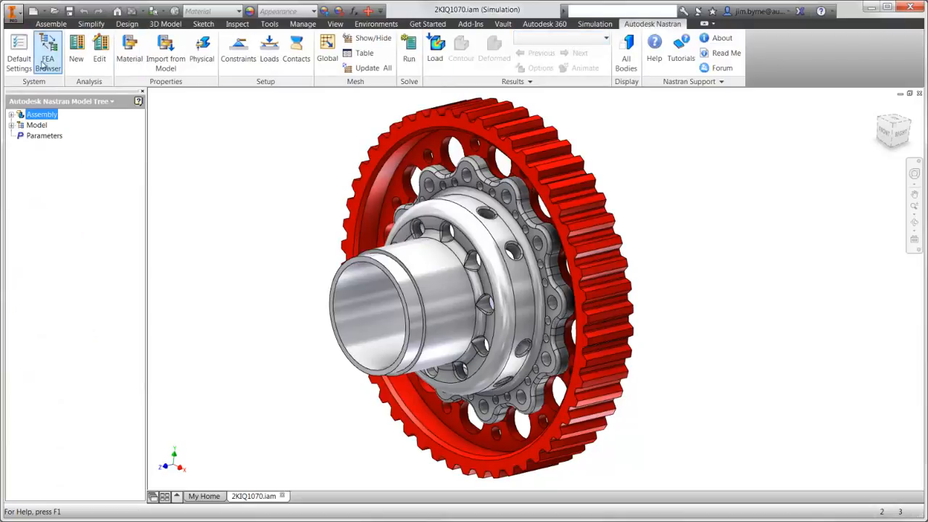
left_click(12, 115)
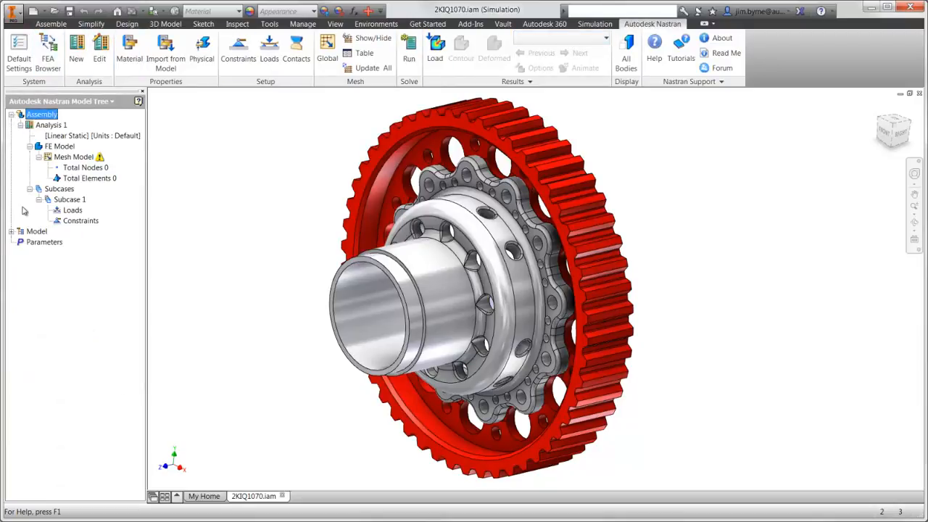
left_click(10, 231)
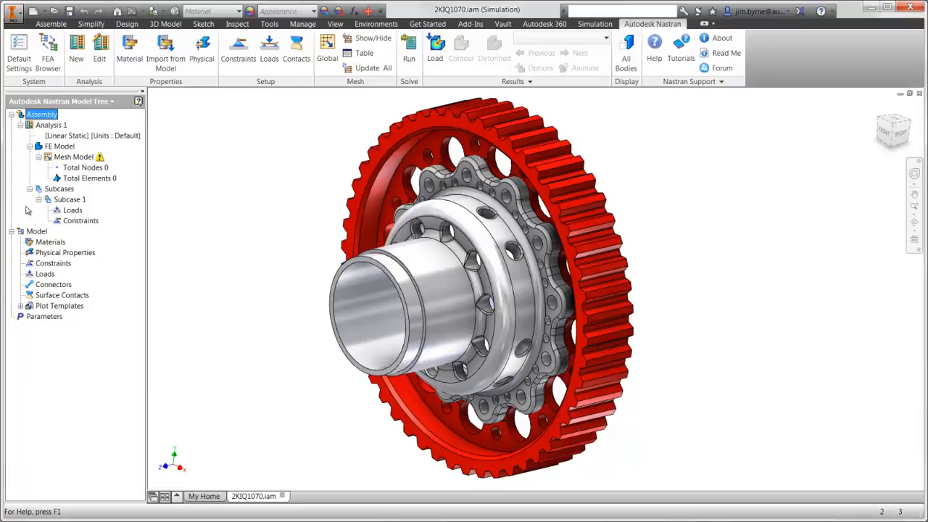
- Create a new Linear Static analysis named Bolts with default units
left_click(77, 56)
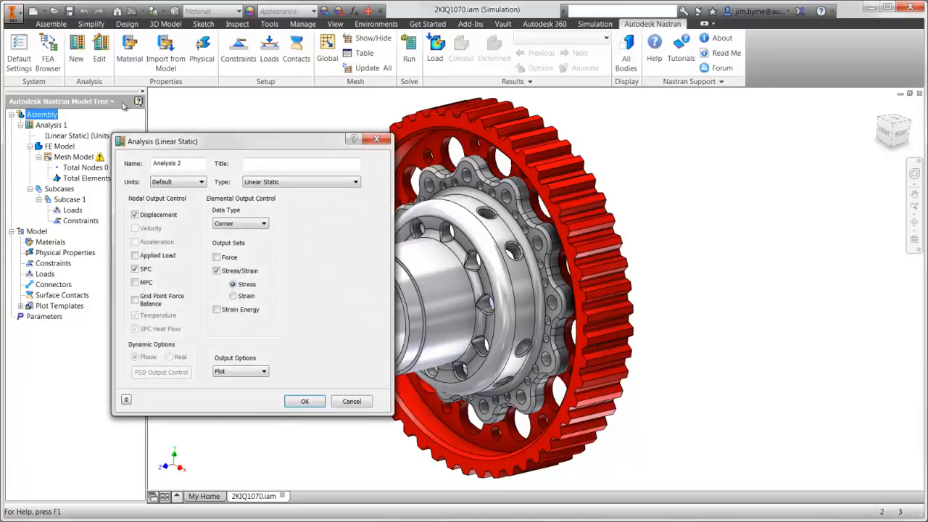
left_click_drag(187, 161, 142, 166)
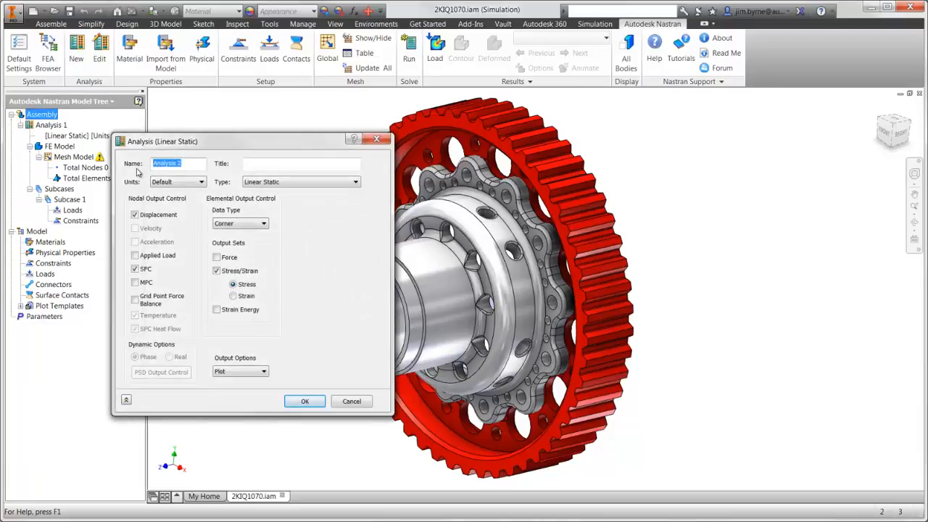
type("Bolts")
left_click(305, 401)
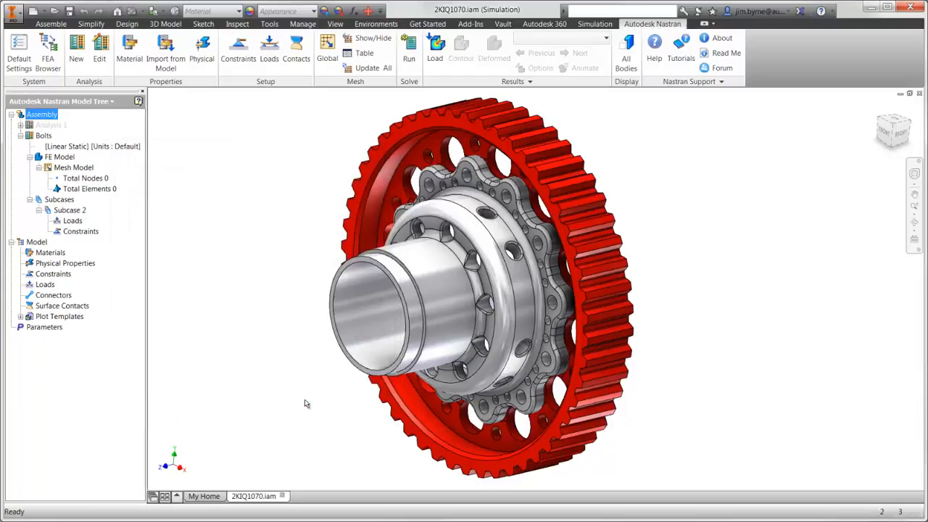
- Import the materials from the model and assign separate Steel, Mild solid element properties to the red gear and the rear cap
left_click(164, 56)
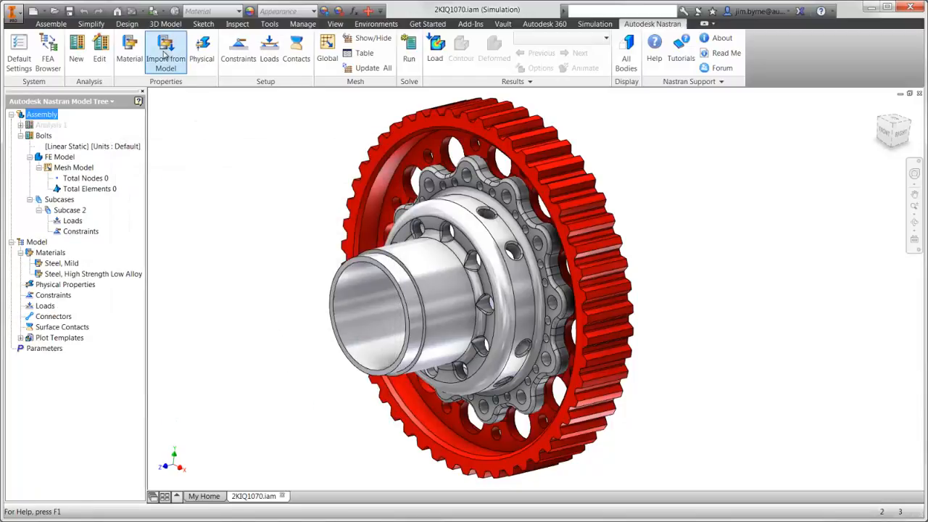
left_click(202, 60)
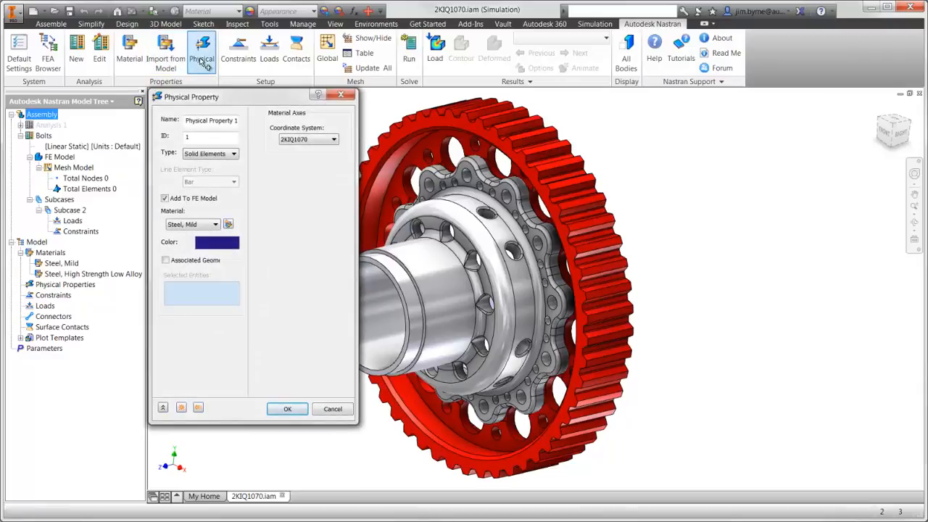
left_click(166, 260)
left_click(376, 189)
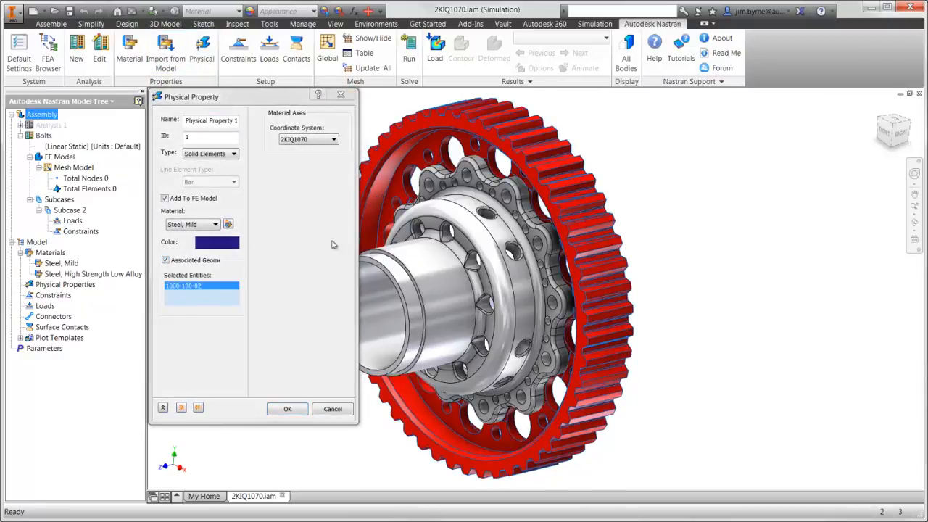
left_click(180, 408)
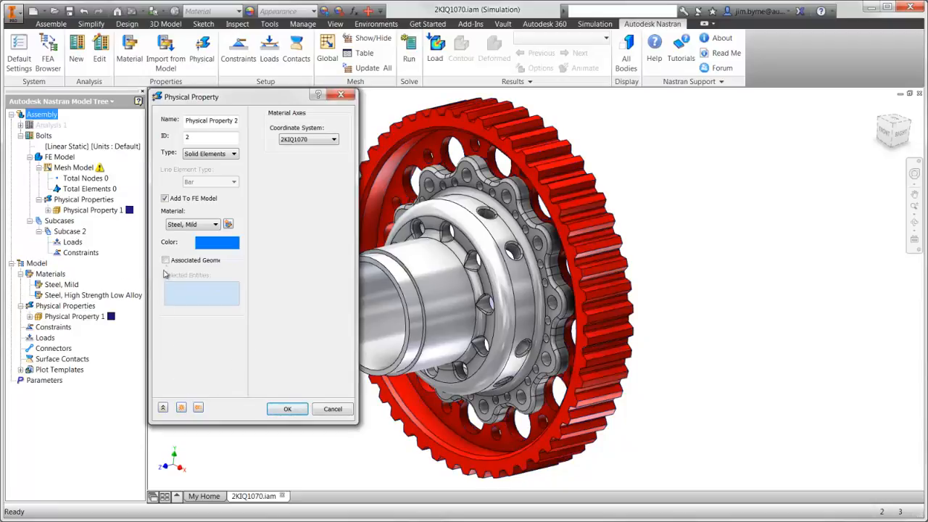
left_click(557, 293)
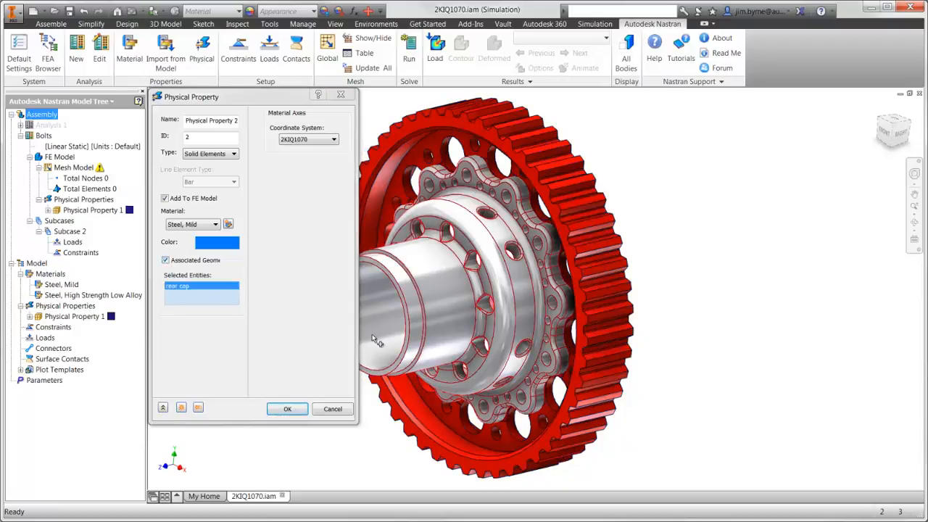
left_click(294, 414)
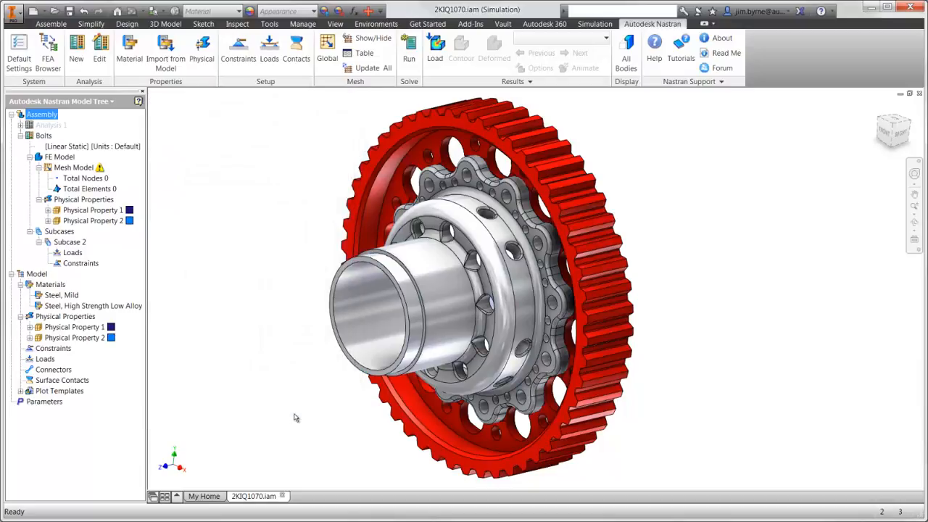
- Apply a fixed structural constraint to the inner cylindrical face of the rear cap's hub
left_click(238, 65)
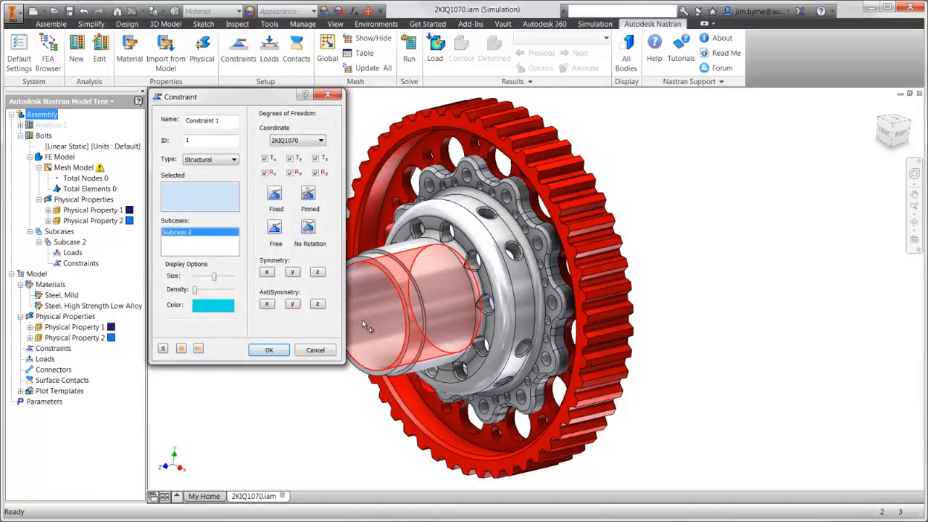
left_click(361, 320)
left_click(287, 351)
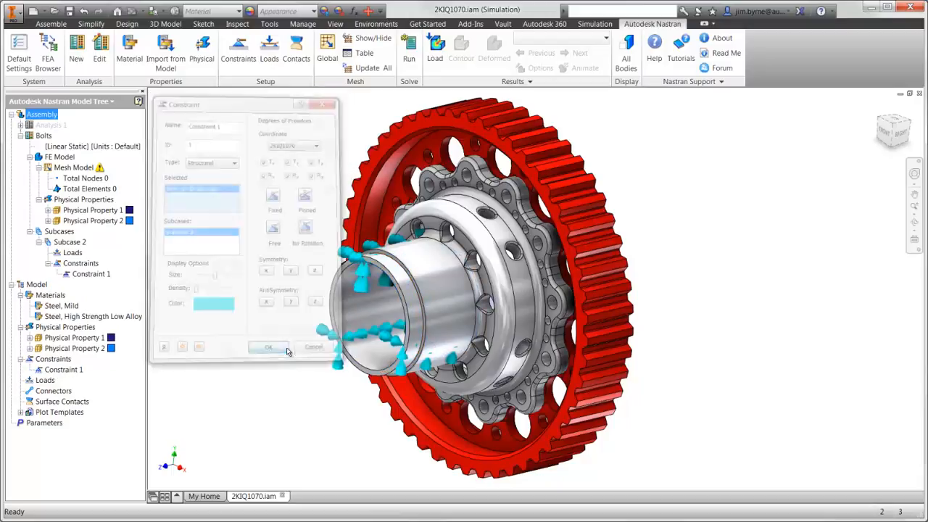
- Apply a total force of -10000 N, normal to surface, to two neighbouring tooth faces near the top of the red gear
left_click(271, 65)
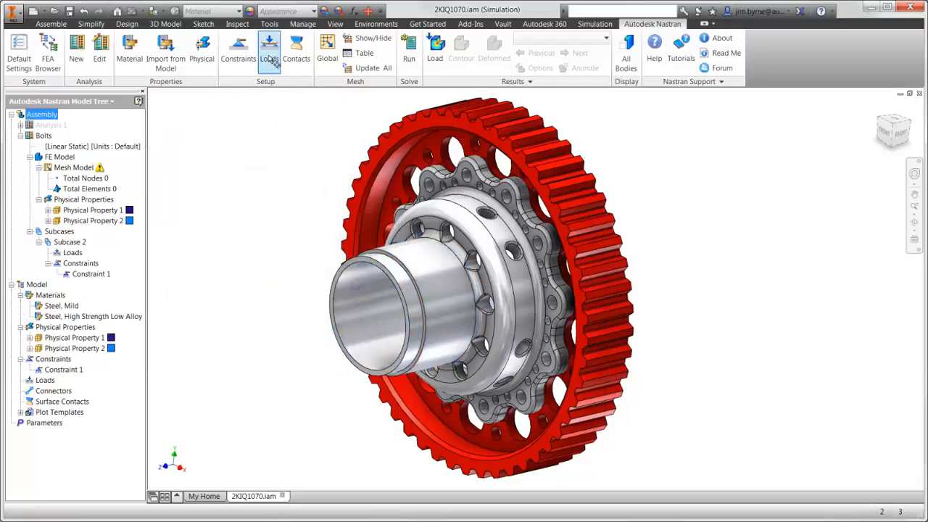
left_click(232, 153)
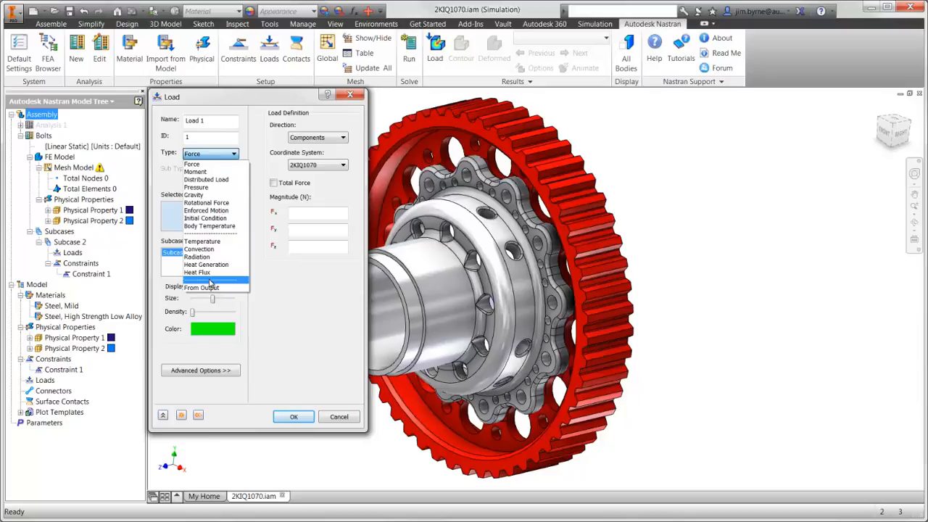
left_click(205, 164)
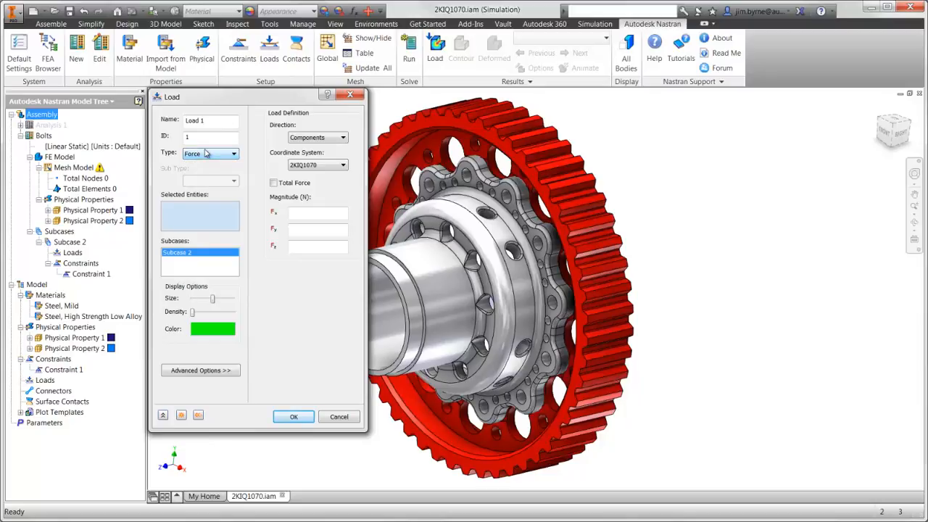
left_click(527, 148)
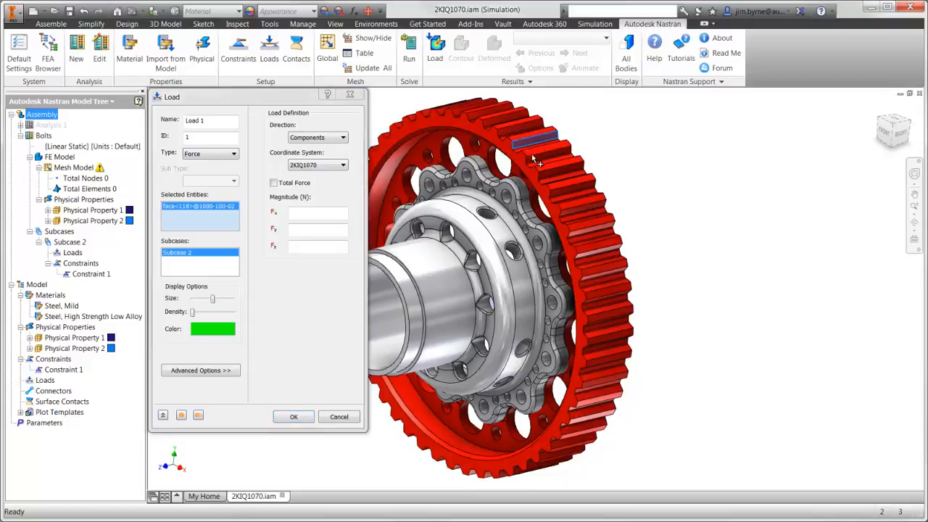
left_click(540, 153)
left_click(337, 137)
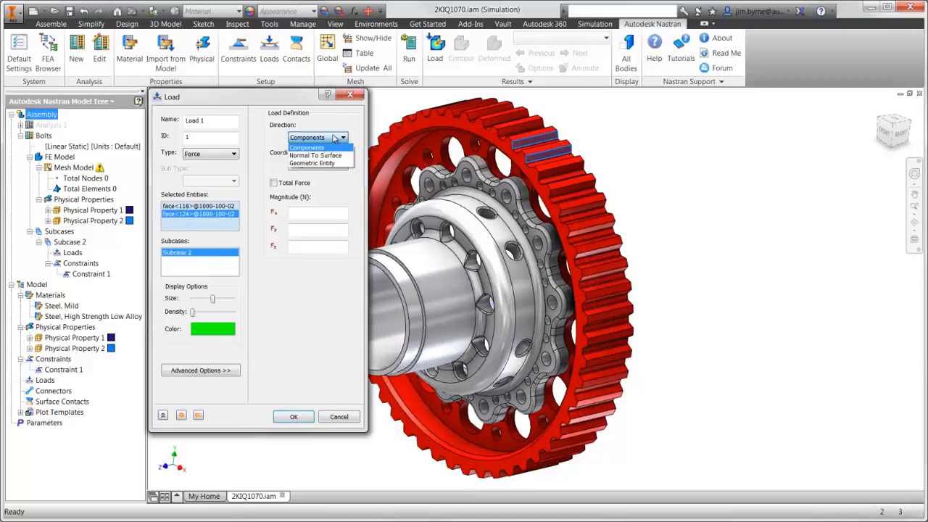
left_click(316, 146)
left_click(273, 183)
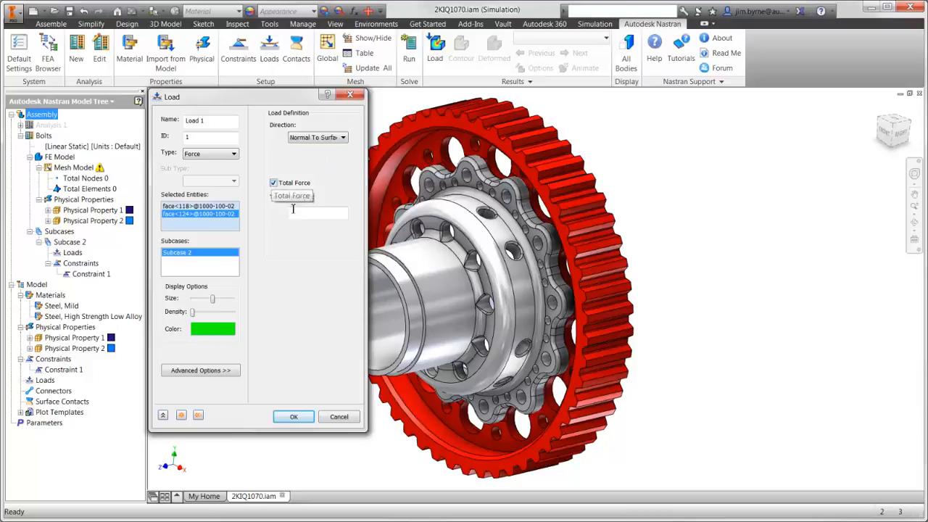
left_click(298, 213)
type("-10000")
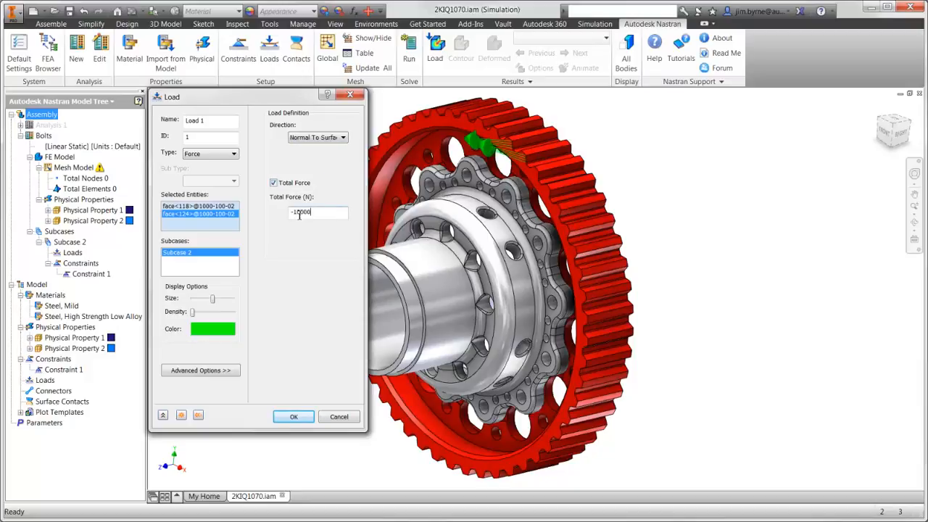
left_click(293, 416)
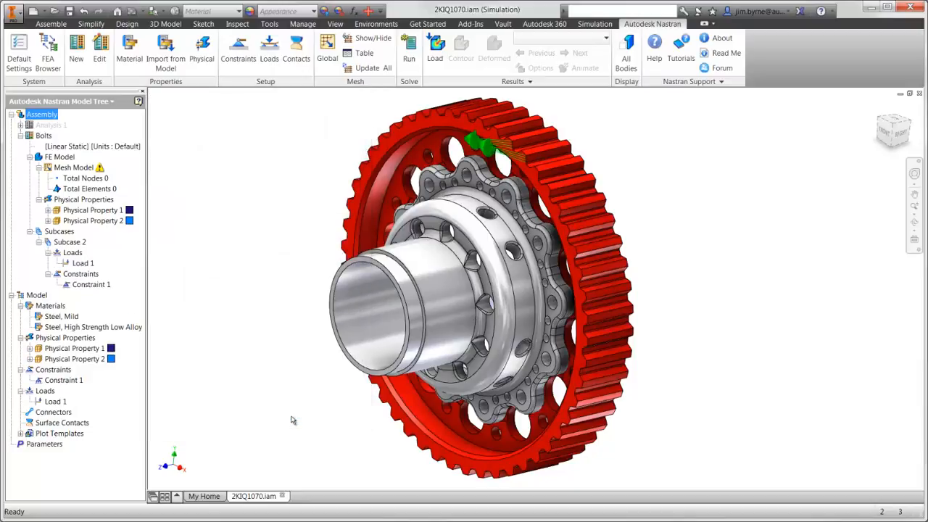
- Create a Steel, Mild bolt connector between the hole edges of the gear and rear cap at the upper flange hole
right_click(63, 413)
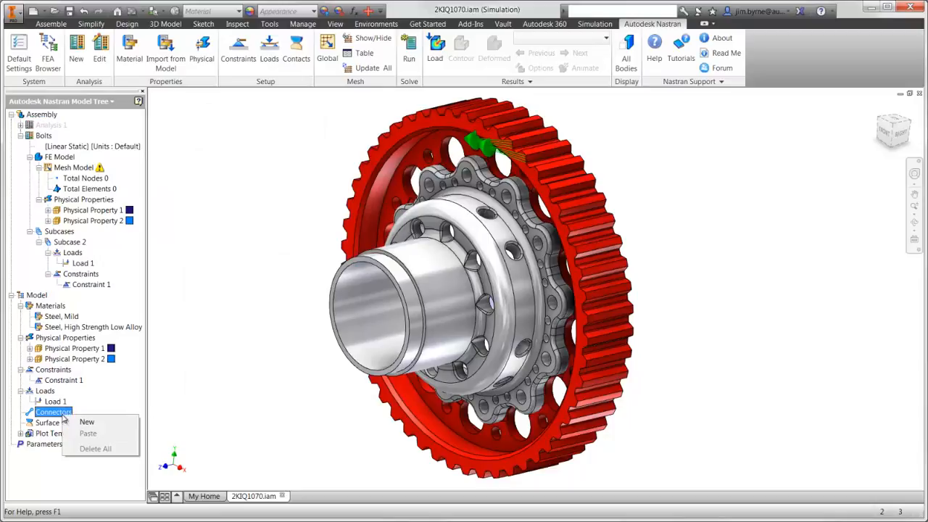
left_click(84, 423)
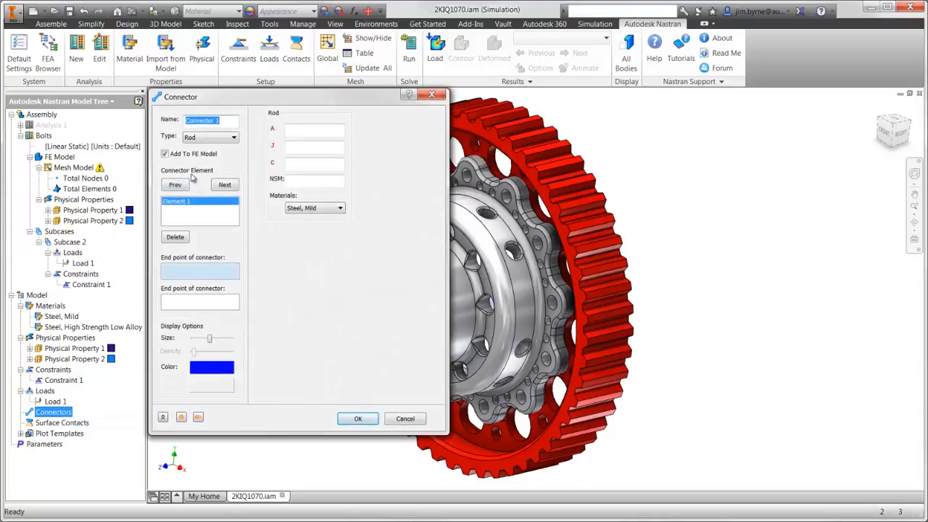
left_click(225, 142)
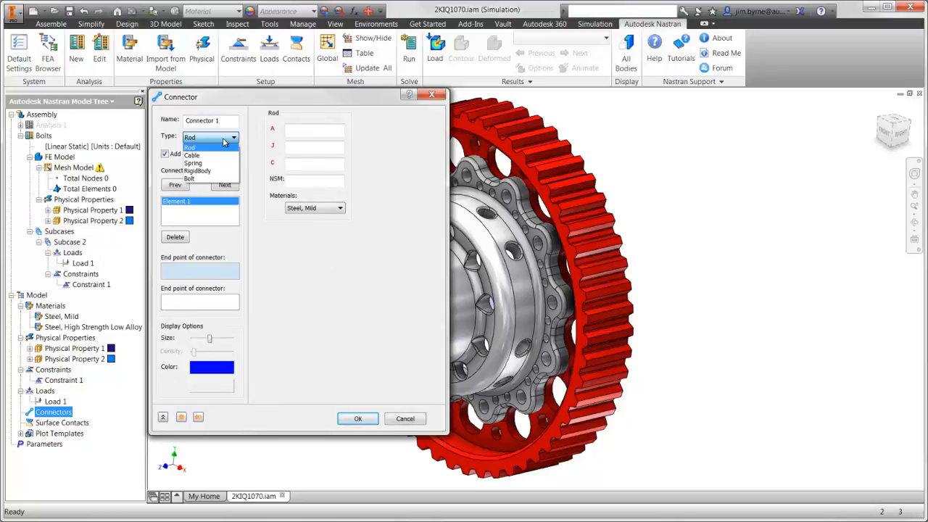
left_click(211, 178)
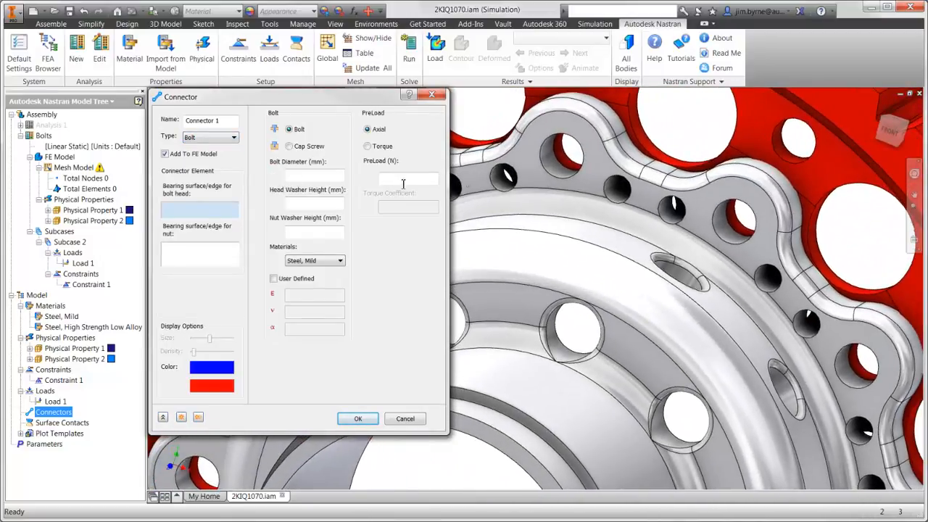
left_click(558, 174)
left_click(558, 174)
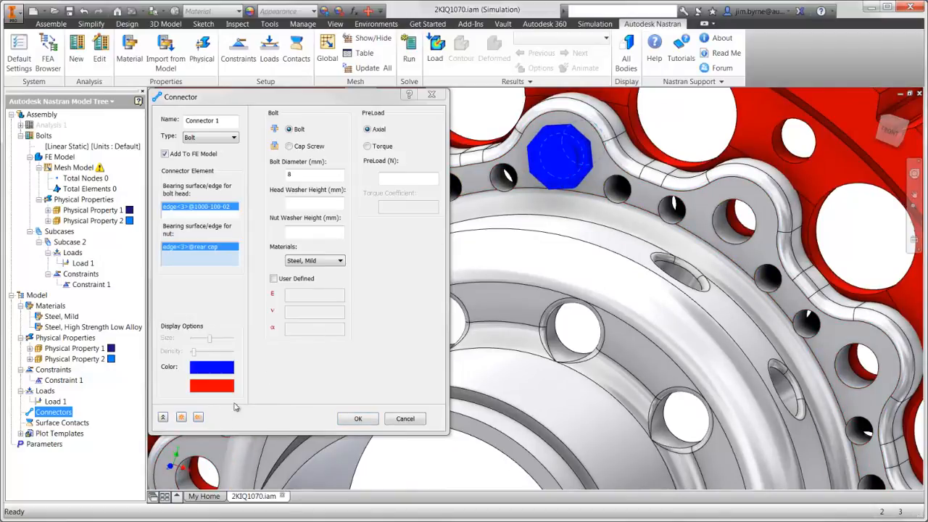
left_click(198, 418)
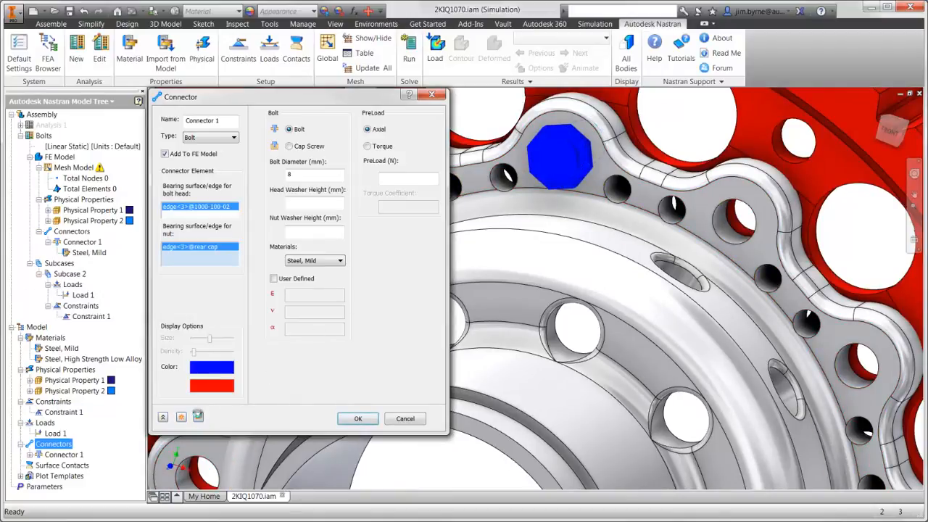
- Add matching bolt connectors at the next three large flange holes, picking the gear and rear cap hole edges for each
left_click(738, 224)
left_click(729, 240)
left_click(198, 417)
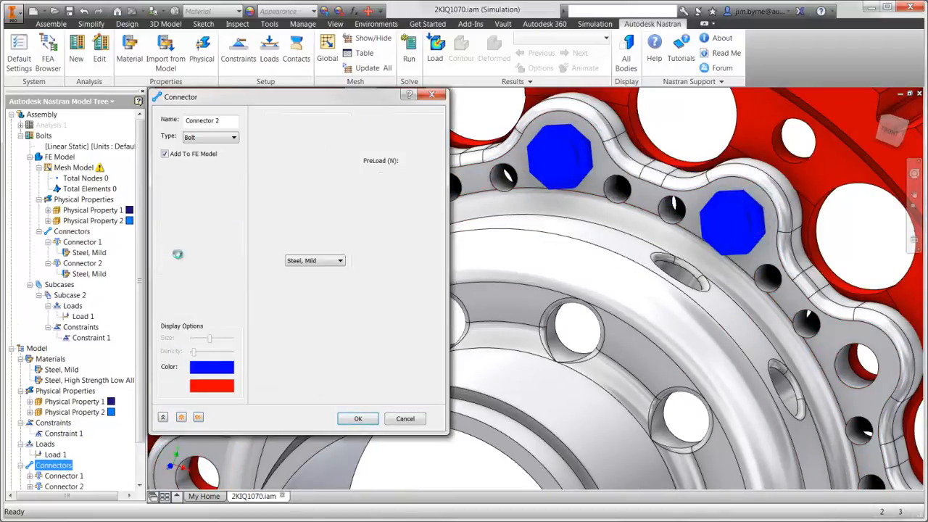
left_click(858, 365)
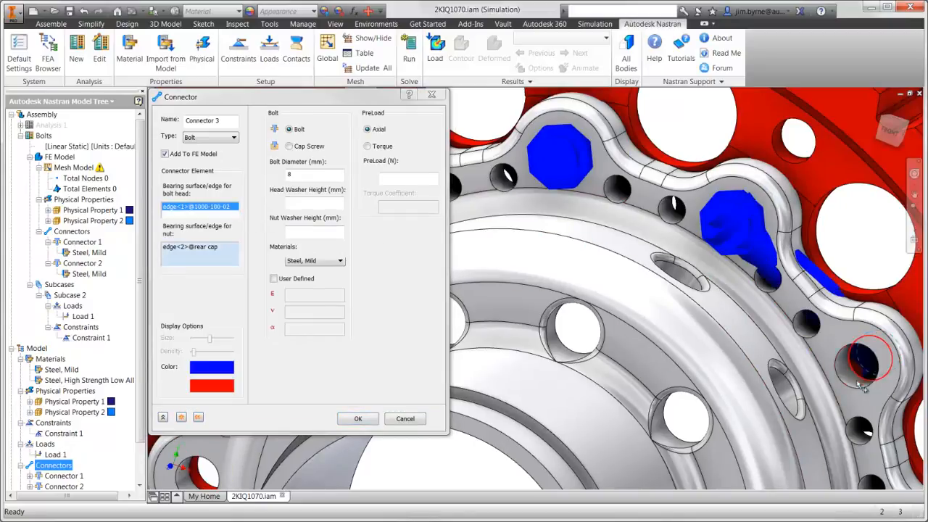
left_click(854, 384)
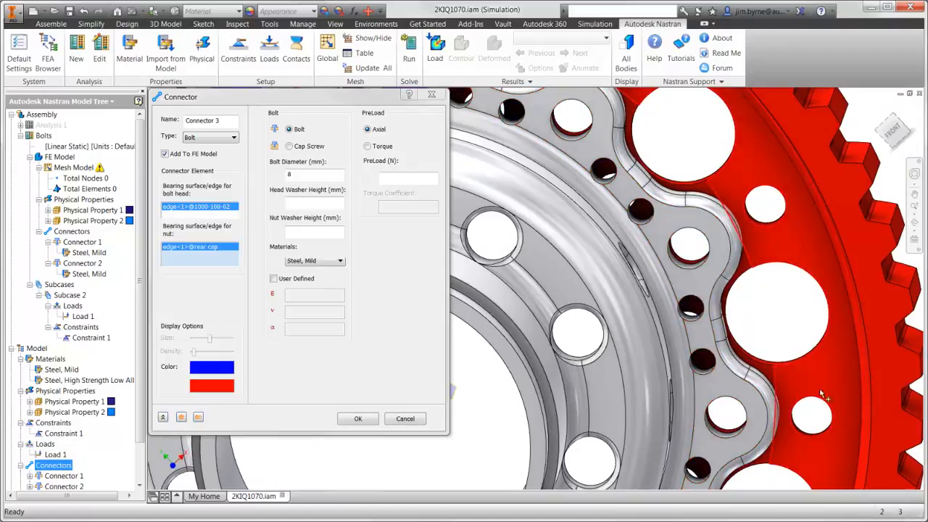
left_click(198, 417)
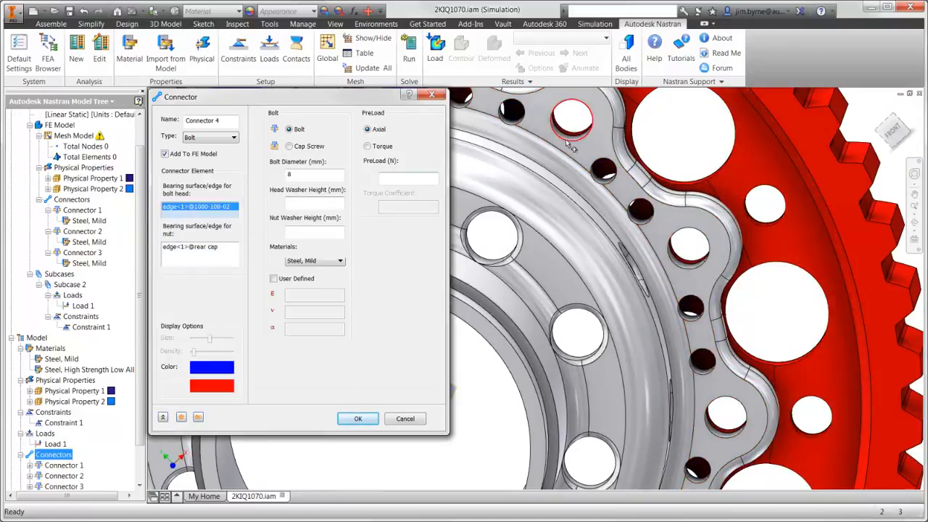
left_click(197, 417)
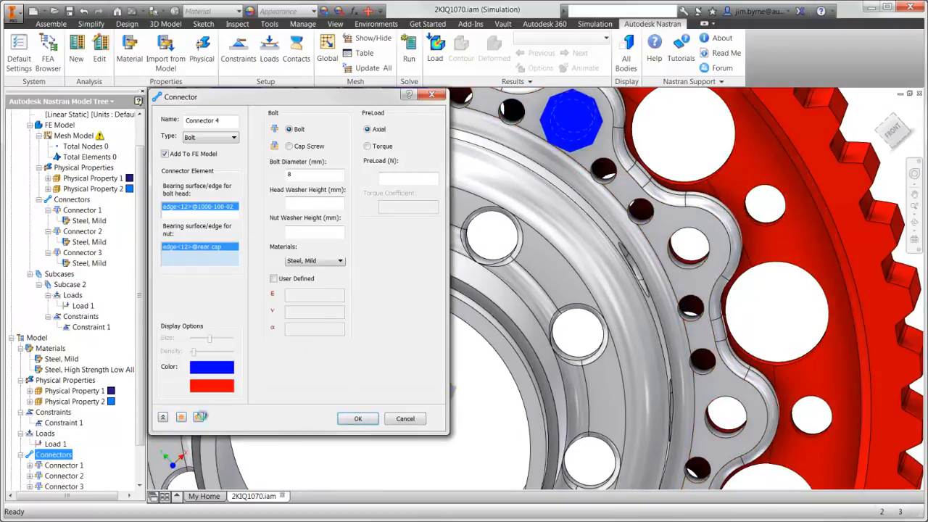
- Add matching bolt connectors at the remaining large flange holes, using the gear and rear cap hole edges, until all twelve connectors exist
left_click(689, 247)
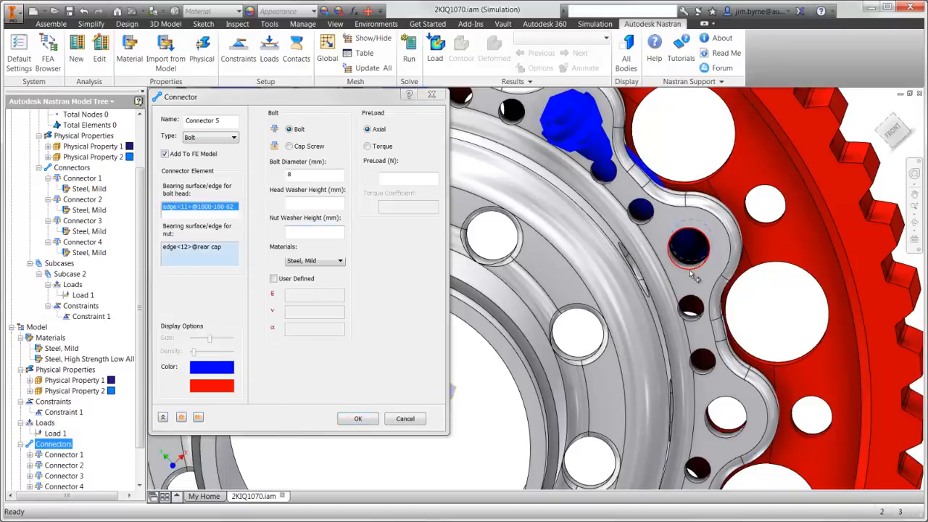
left_click(198, 417)
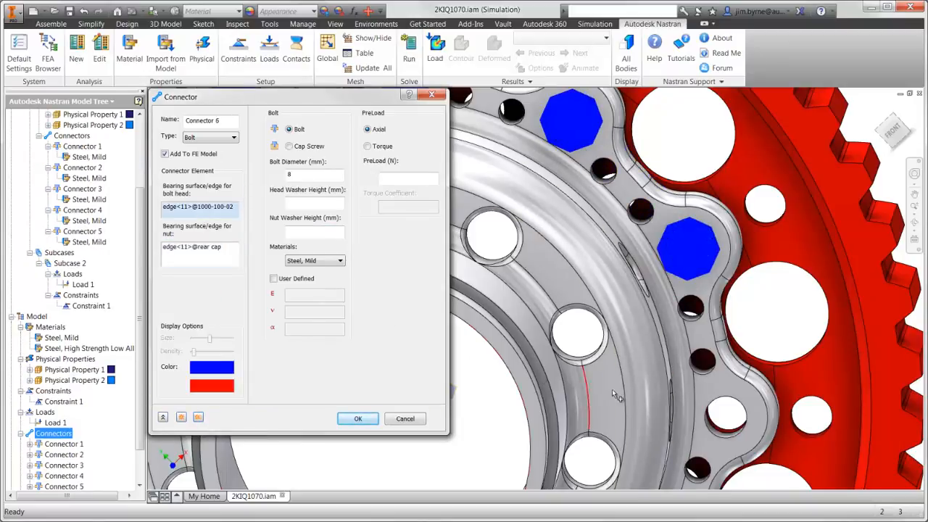
left_click(723, 431)
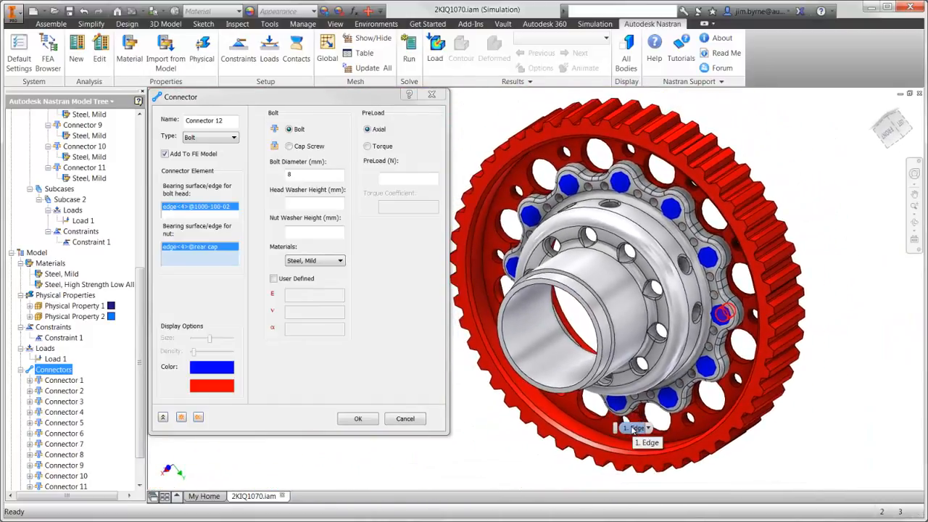
left_click(366, 420)
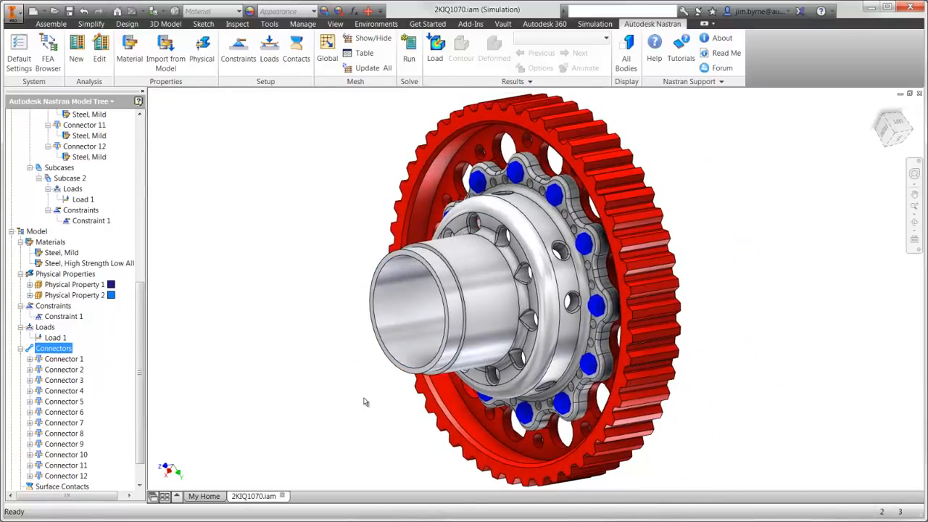
- Mesh the assembly with a global element size of 5 mm and run the Nastran analysis
left_click(328, 58)
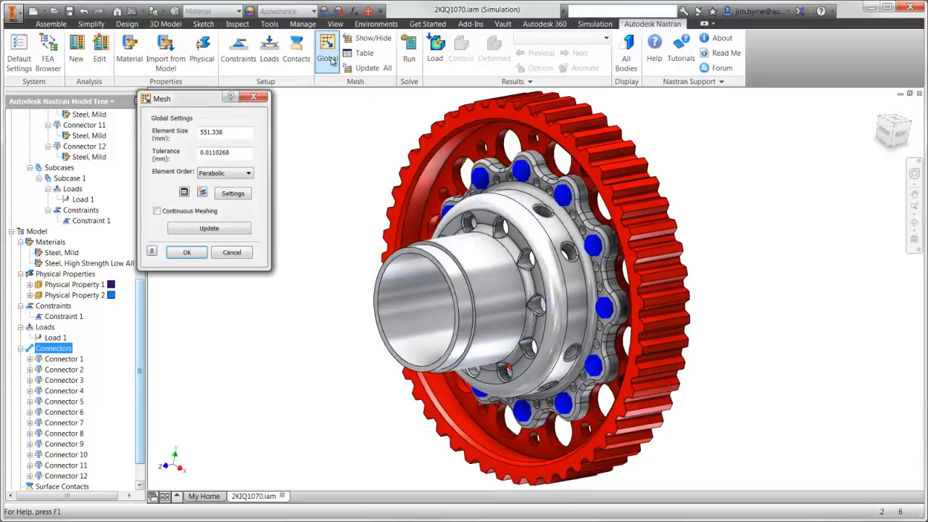
double_click(210, 133)
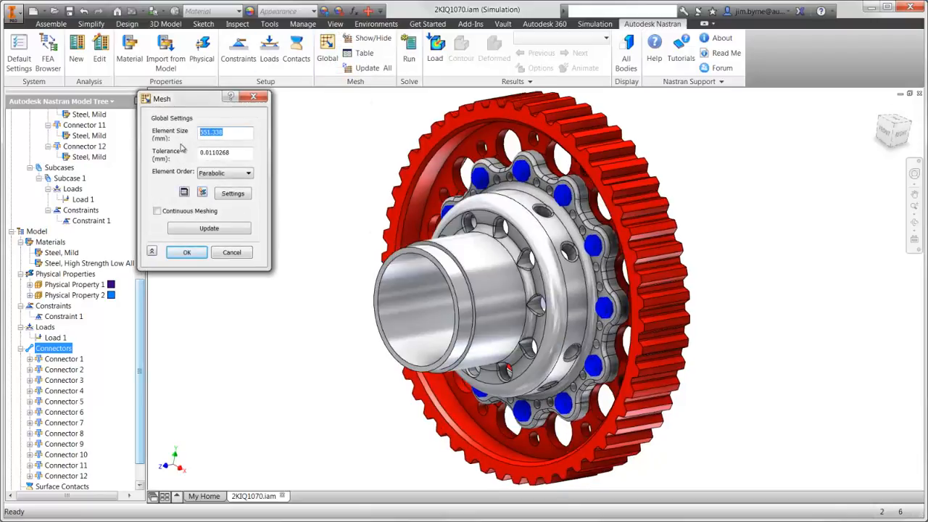
type("5")
key("Return")
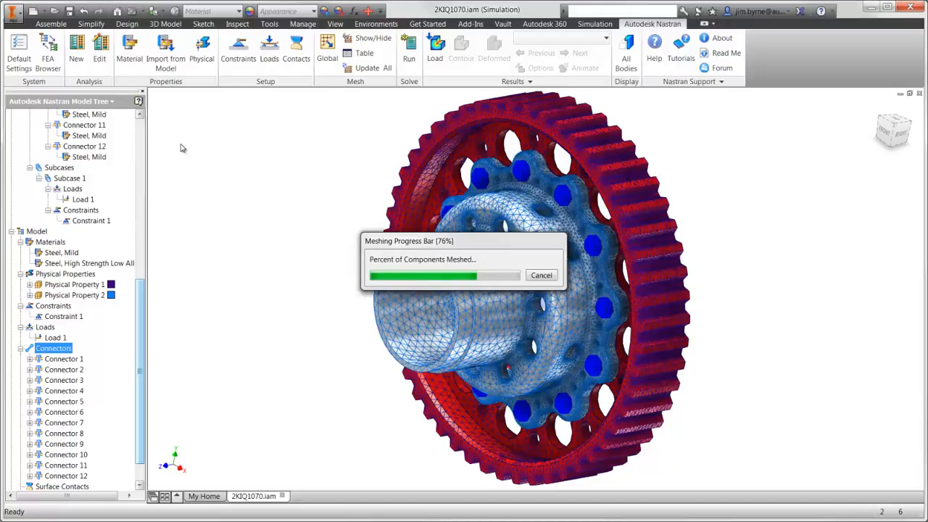
left_click(408, 61)
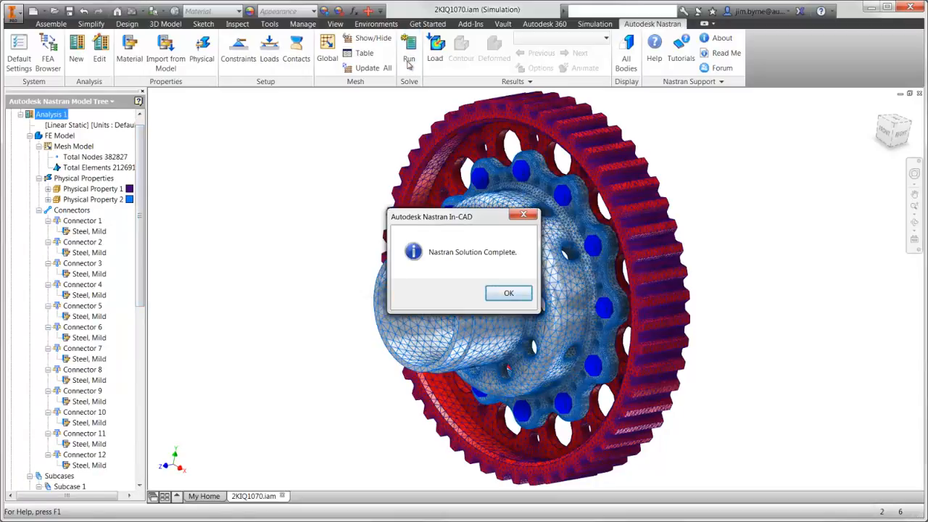
left_click(512, 293)
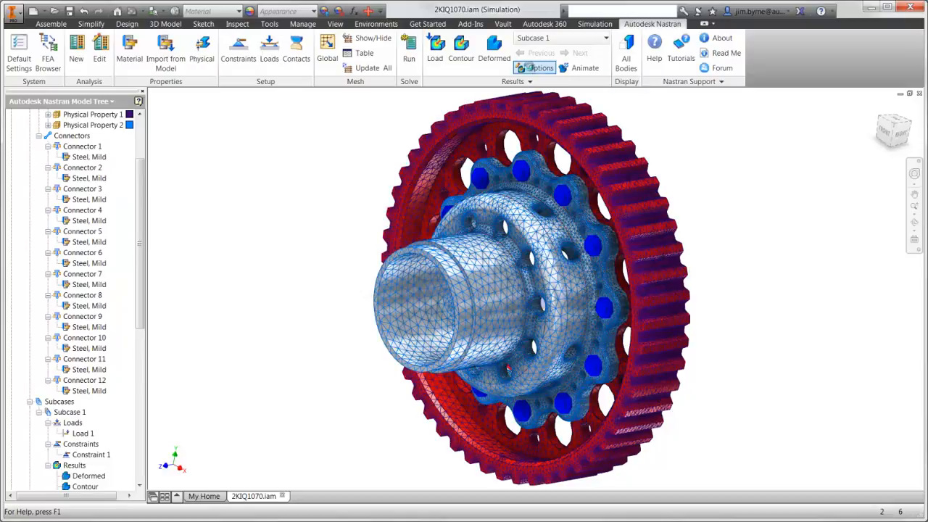
- Set the contour plot's result data to SOLID VON MISES with a specified data maximum of 250
left_click(534, 68)
left_click_drag(303, 101, 815, 104)
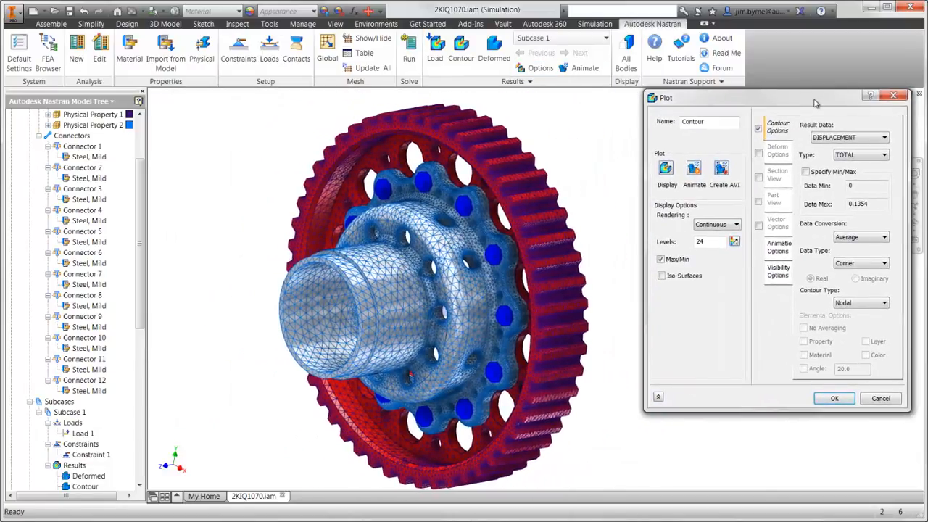
left_click(847, 137)
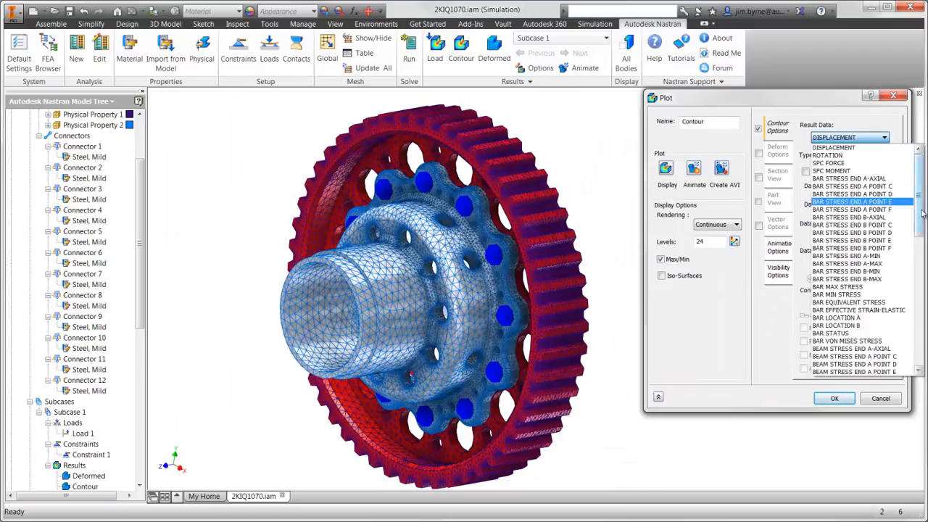
scroll(855, 276, "down", 5)
left_click(855, 316)
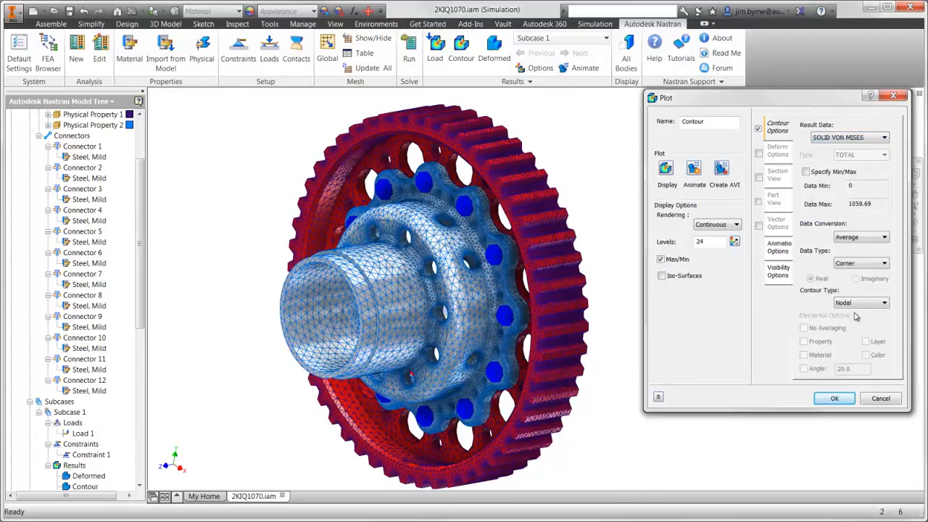
left_click(805, 171)
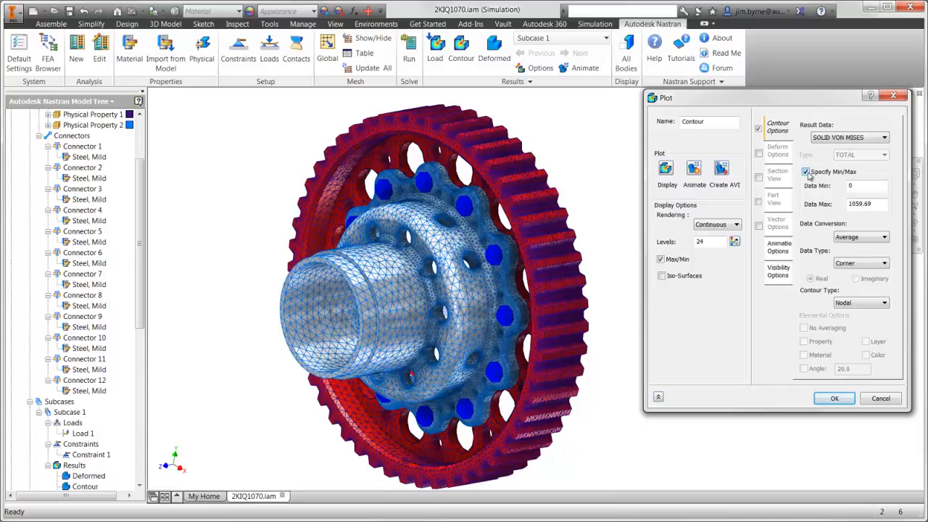
double_click(872, 203)
type("250")
- Hide all visibility items, including element edges, loads, constraints and connectors, and display the contour plot
left_click(778, 272)
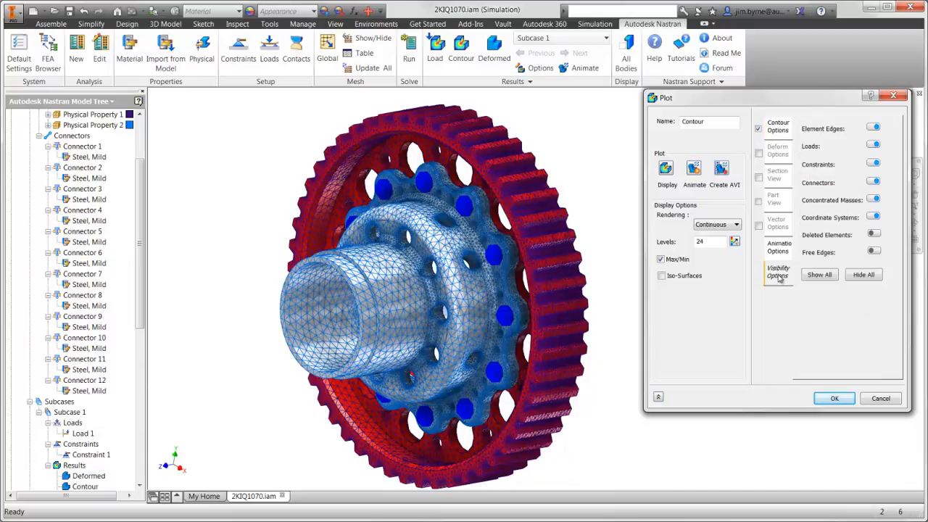
left_click(857, 275)
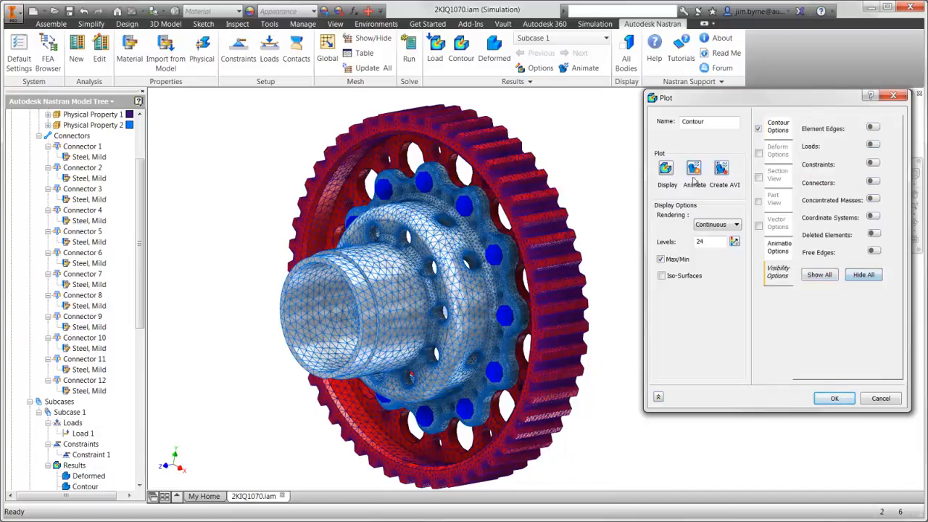
left_click(665, 168)
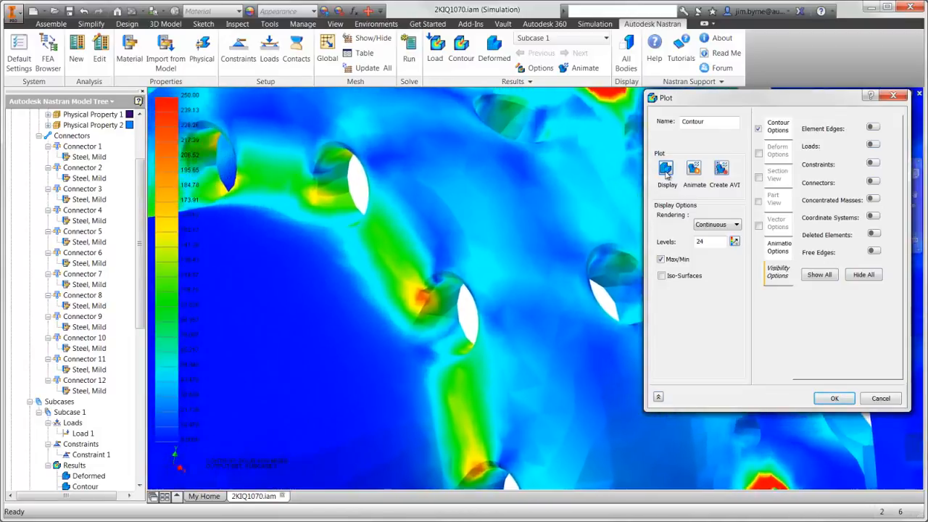
- Query the nodal von Mises stress at the hot spot beside a hub hole, and switch node query display off again
left_click(140, 141)
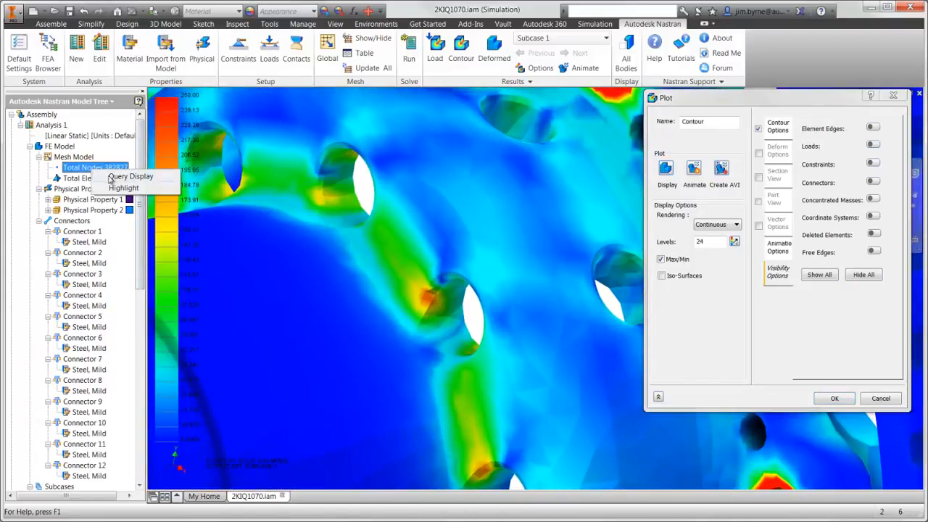
left_click(94, 167)
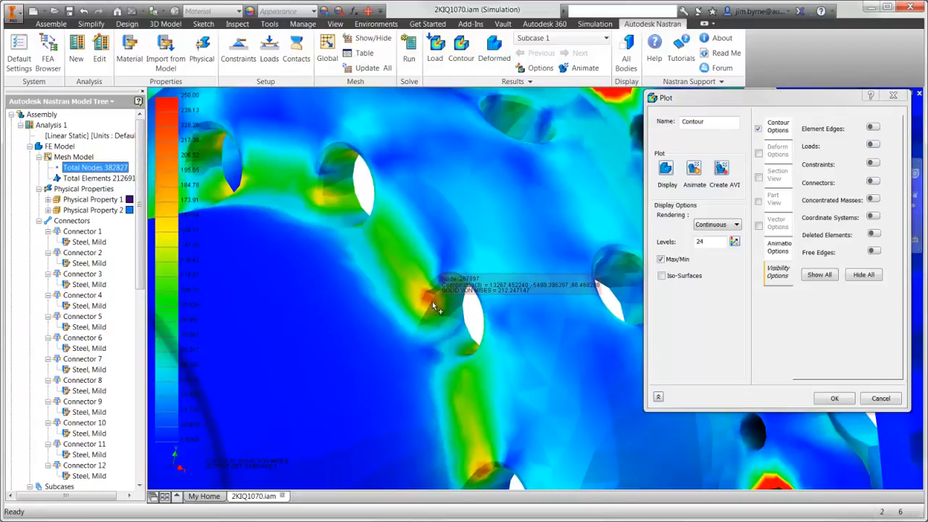
right_click(119, 166)
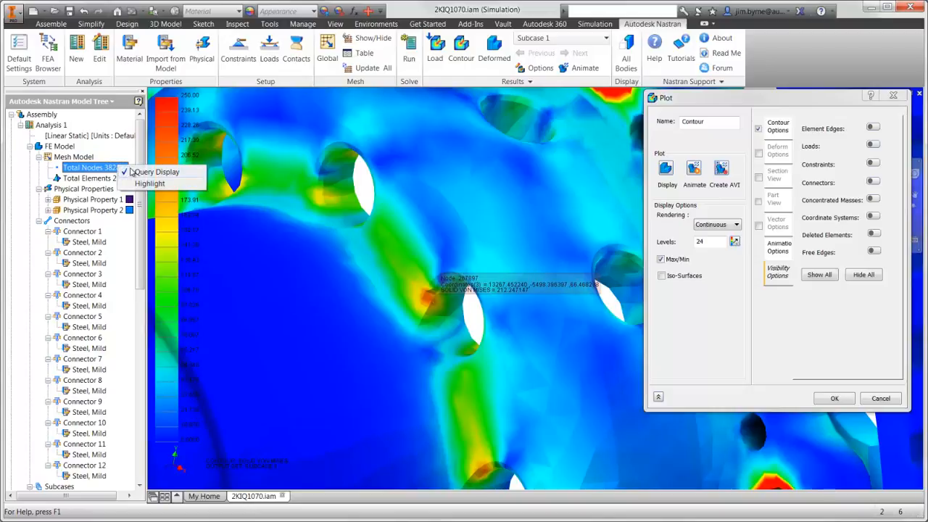
left_click(134, 171)
- Animate the von Mises plot with total displacement deformation at 10 percent, and turn the deformation off again
left_click(761, 153)
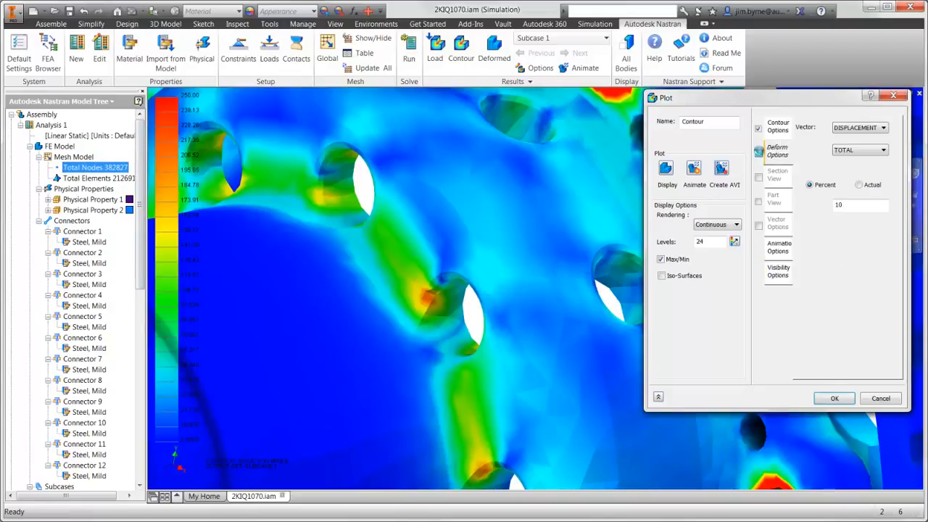
left_click(758, 153)
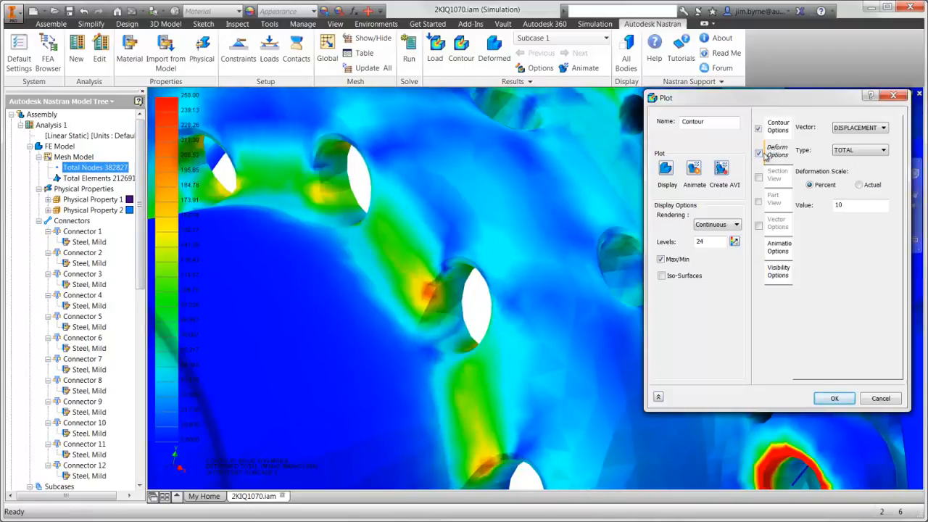
key("F6")
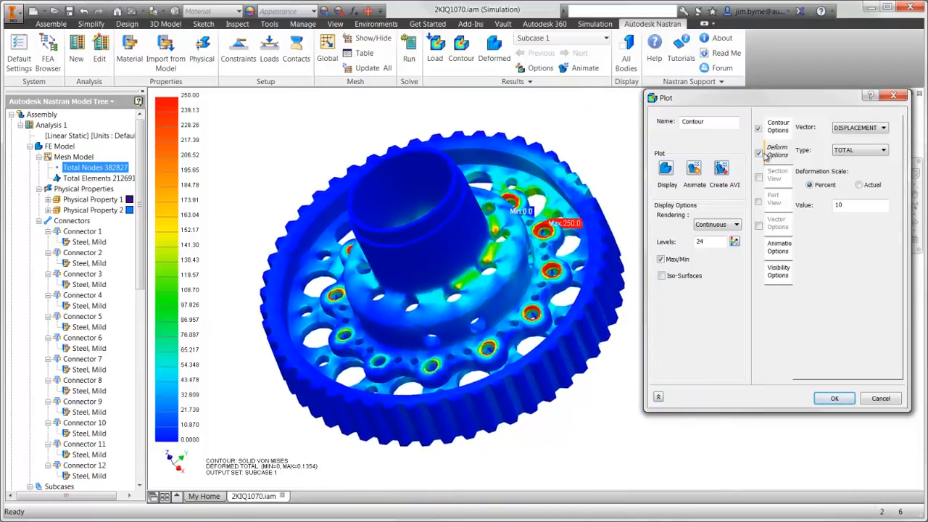
left_click(694, 169)
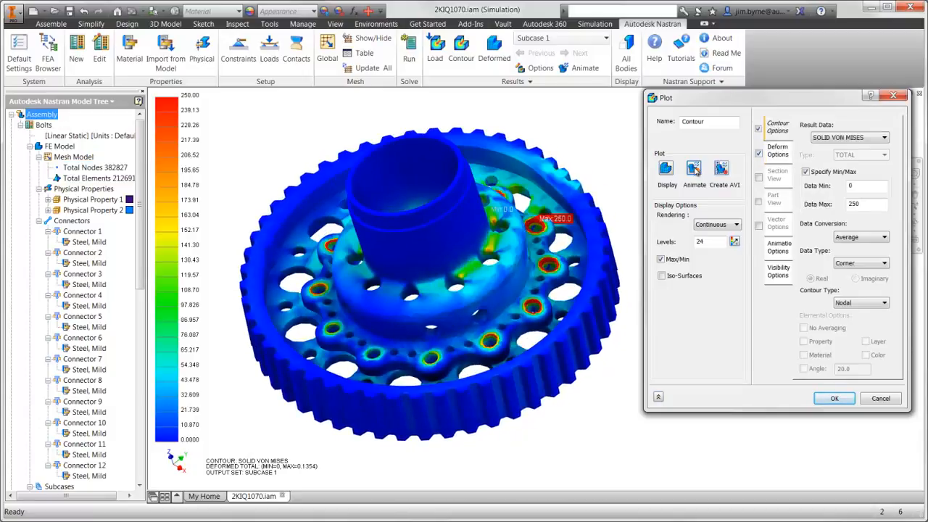
left_click(758, 153)
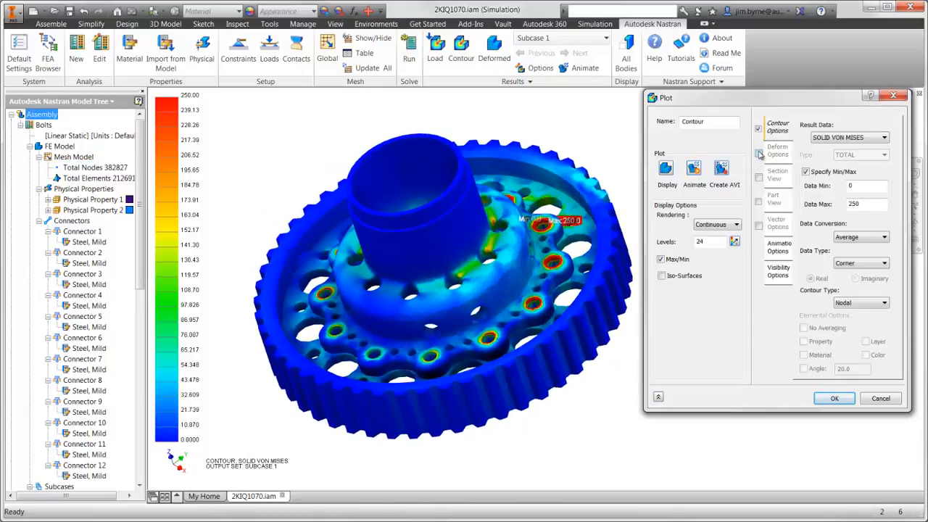
- Plot the axial bolt forces using the BEAM FORCE END A-X result data
left_click(847, 138)
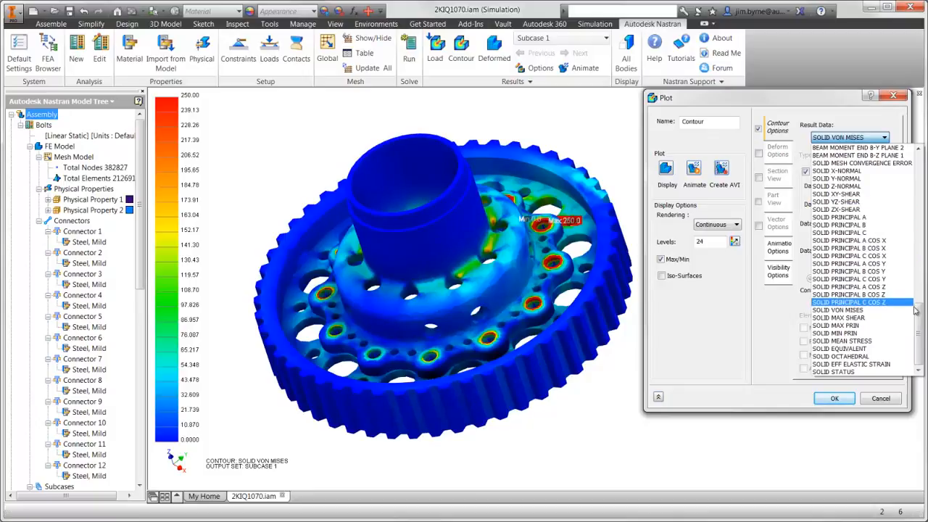
left_click_drag(919, 319, 923, 270)
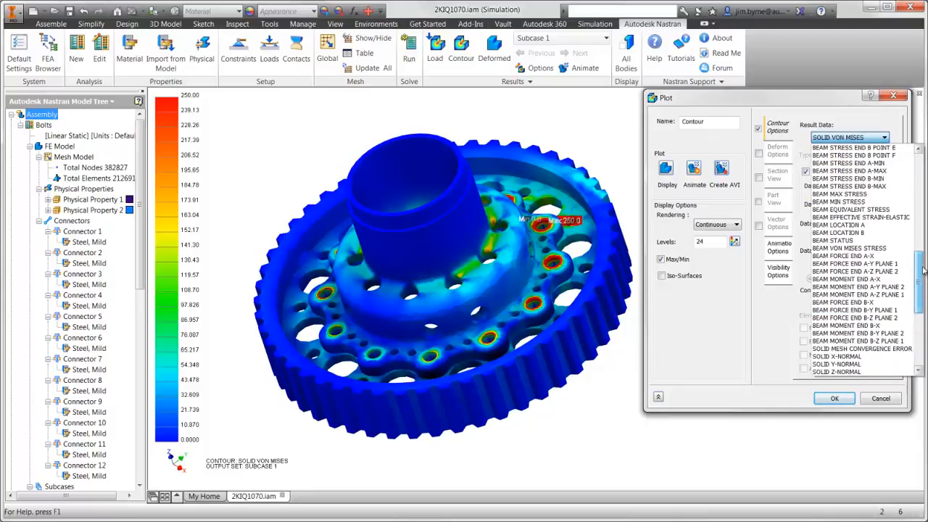
left_click(875, 258)
left_click_drag(873, 206, 847, 206)
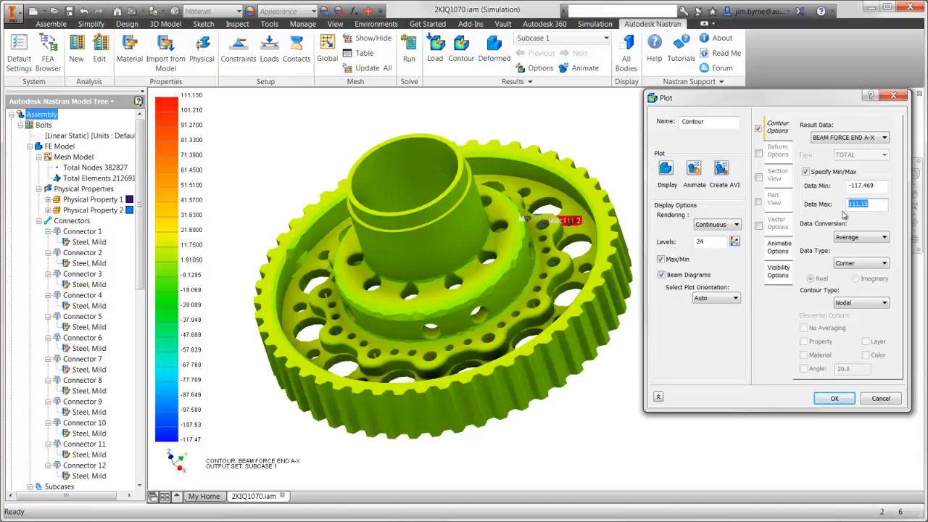
- Plot BEAM FORCE END A-Y PLANE 1 and query the bolt element's shear force at a flange hole with element query display
left_click(866, 142)
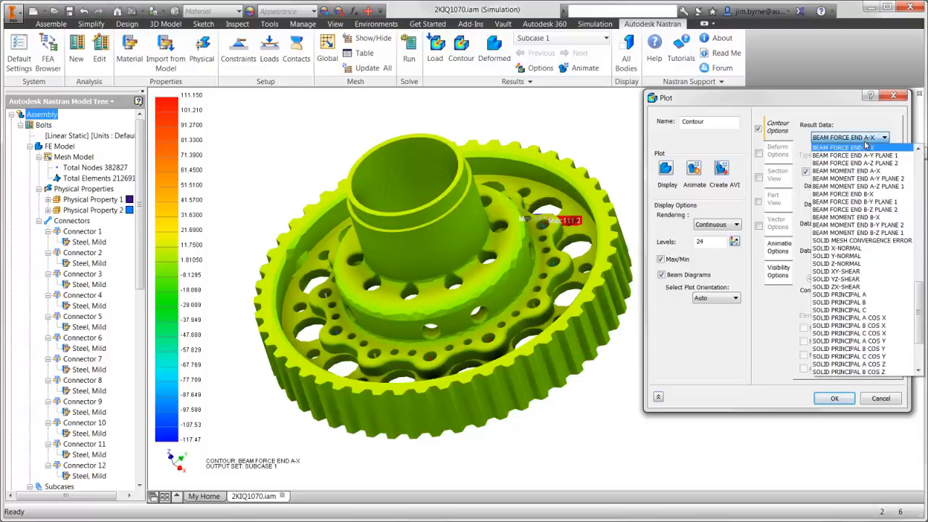
left_click(866, 152)
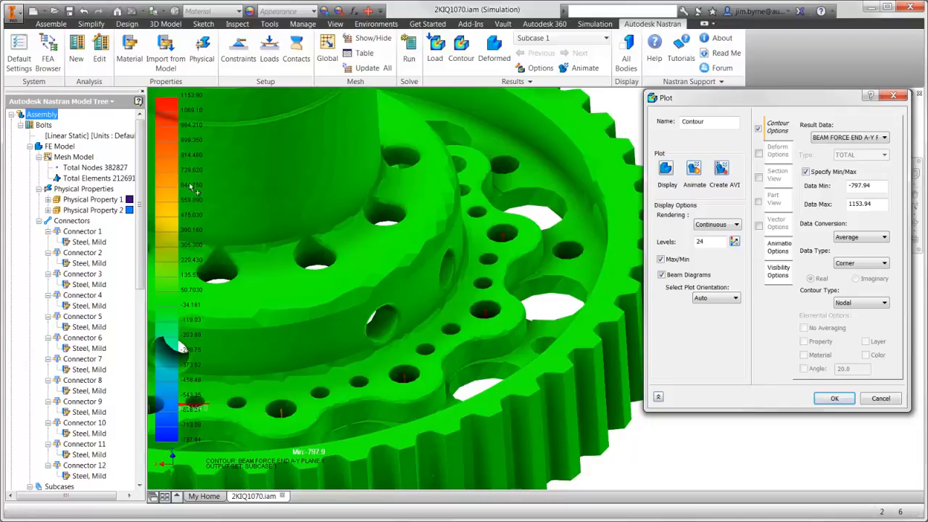
right_click(105, 179)
left_click(120, 188)
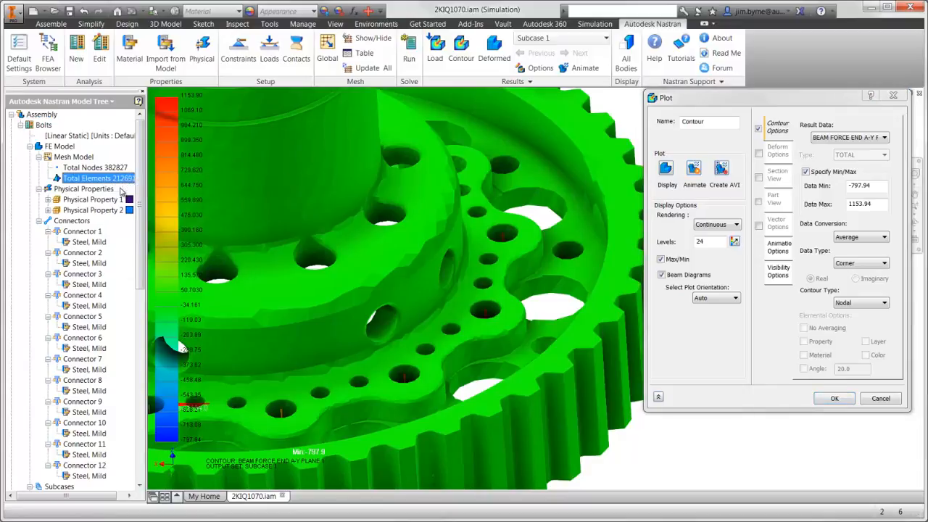
mouse_move(487, 316)
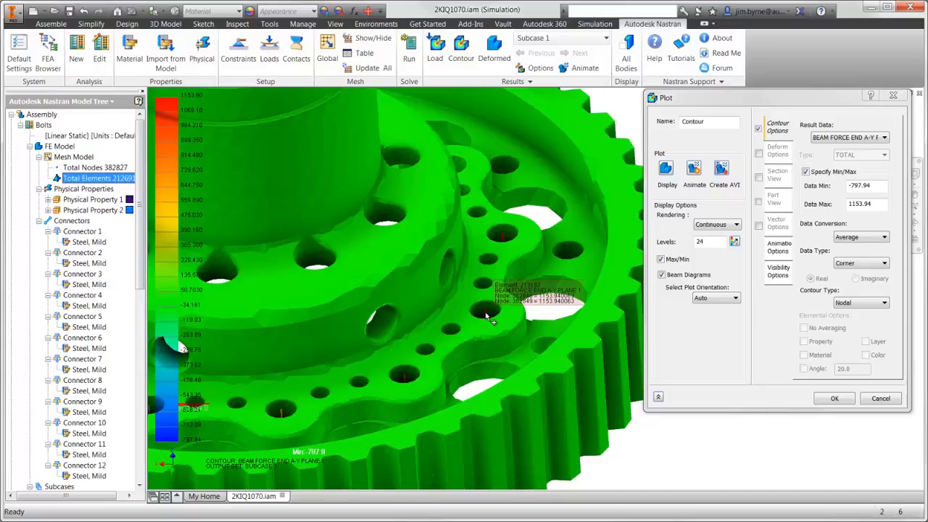
- Plot BEAM FORCE END A-Z PLANE 2 and query the shear force of the same bolt element
left_click(883, 137)
left_click(842, 154)
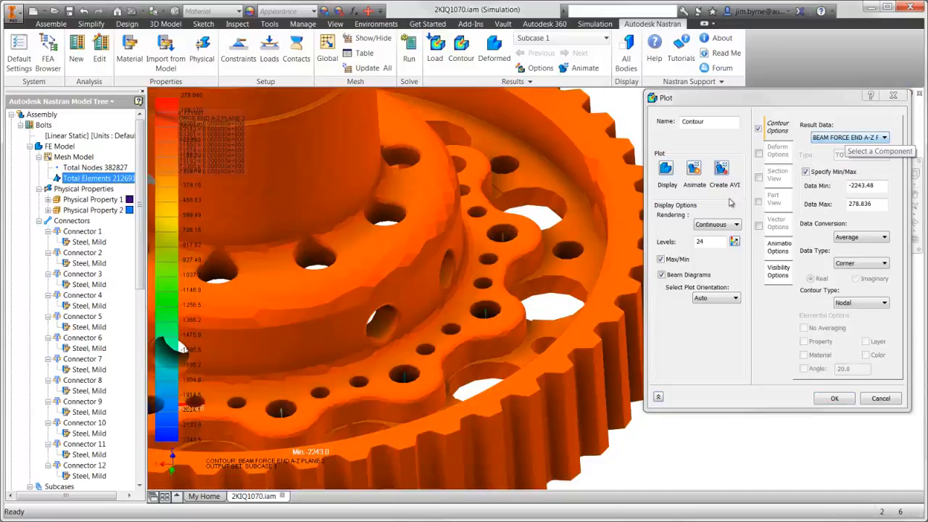
mouse_move(487, 317)
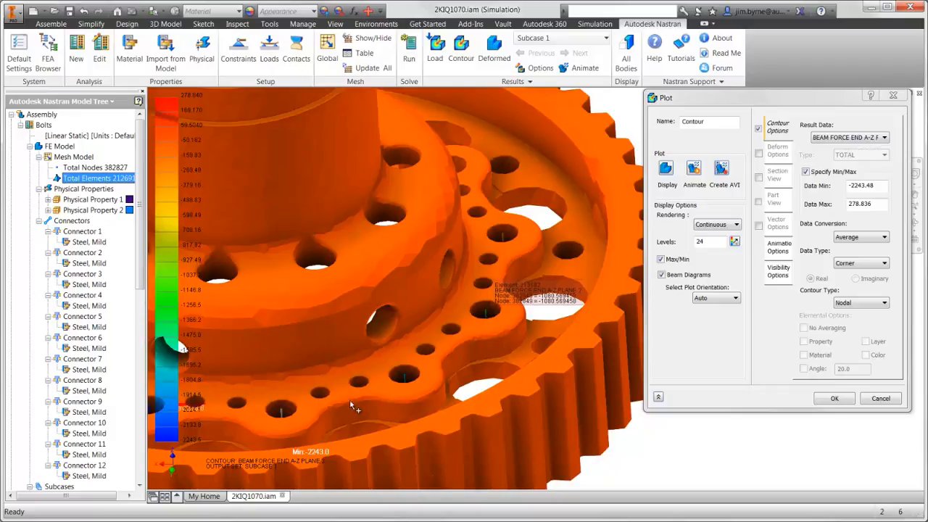
- Switch to the AllowableBoltLoad.xlsx workbook in Excel and set the bolt tensile force from FEA to 111 LBF
key("alt+Tab")
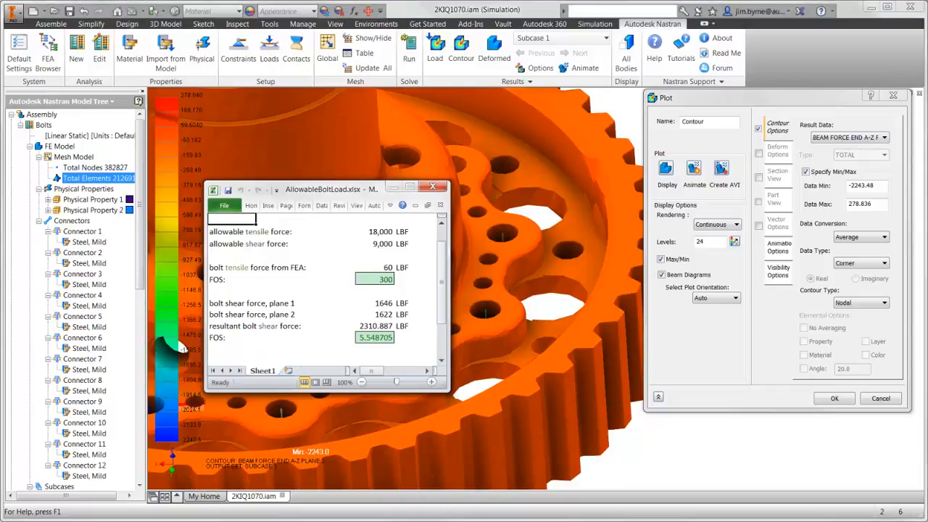
left_click(382, 267)
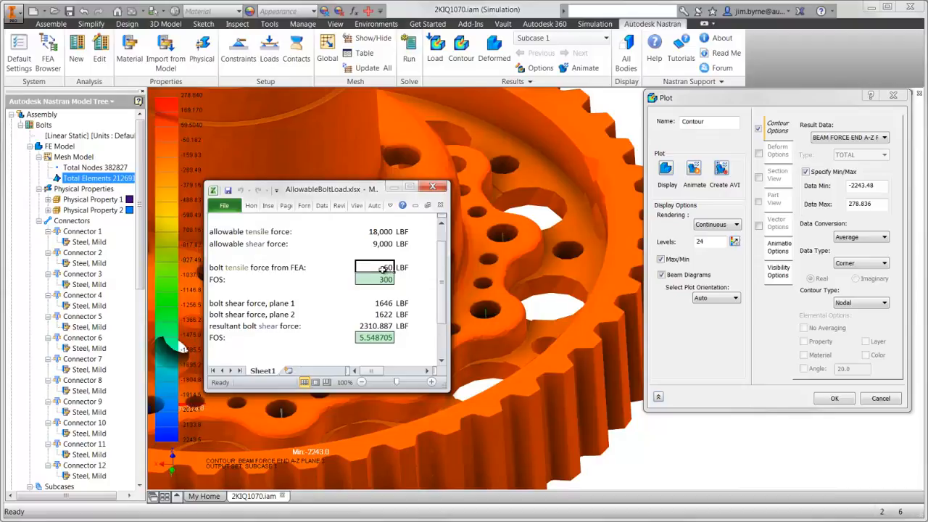
type("111")
key("Return")
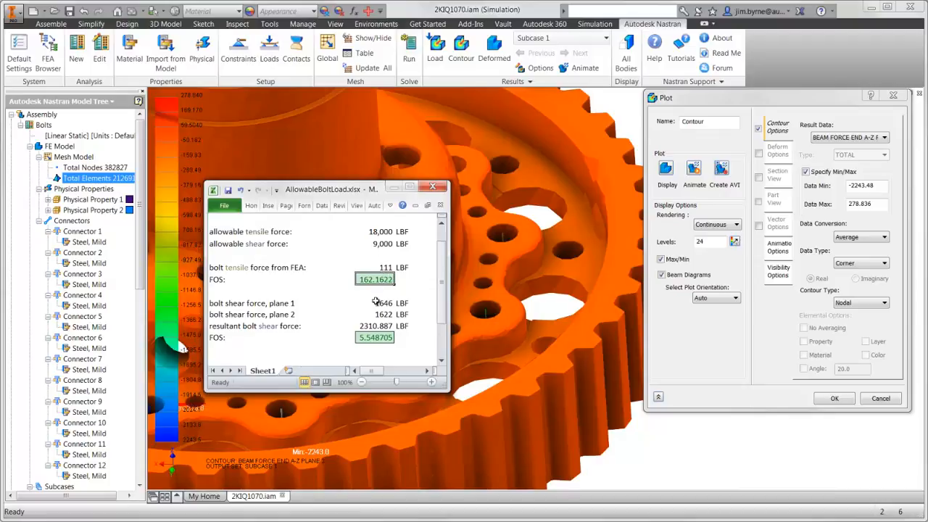
- Set the bolt shear force to 1153 LBF for plane 1 and 1080 LBF for plane 2
left_click(375, 302)
type("1153")
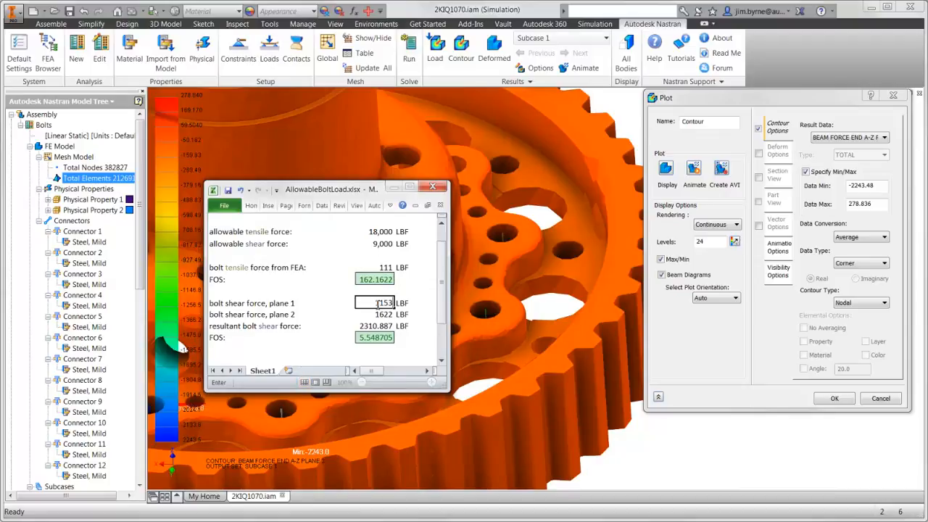
key("Return")
type("1080")
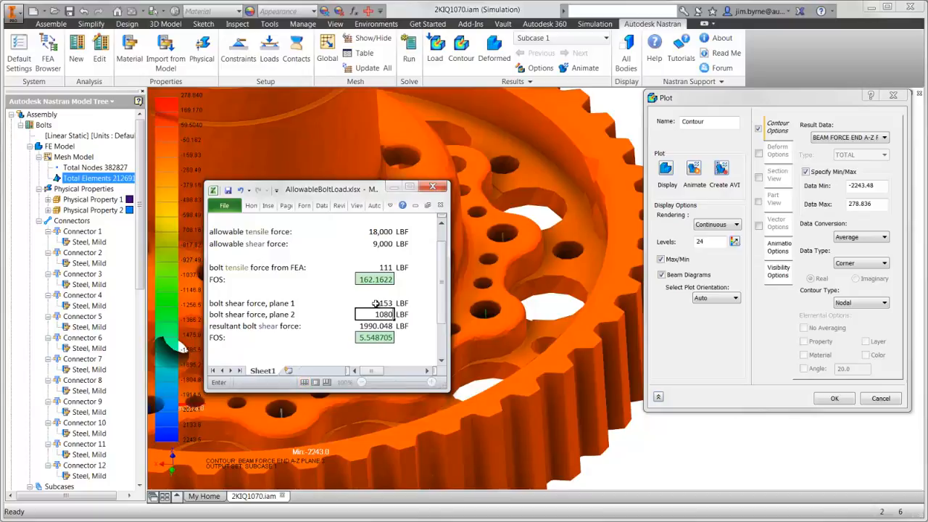
key("Return")
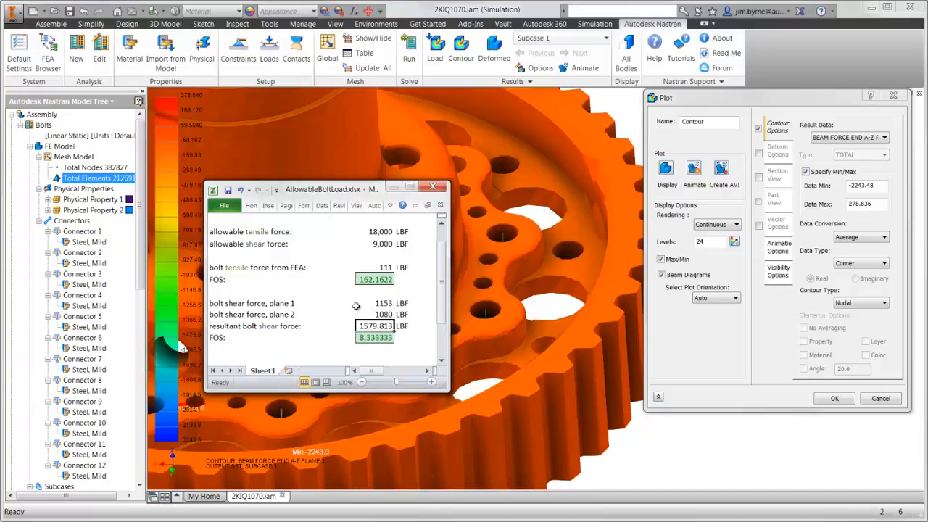
- Return to the Nastran plot settings, plot SOLID VON MISES with a data range of 0 to 250, and accept the settings
left_click(841, 136)
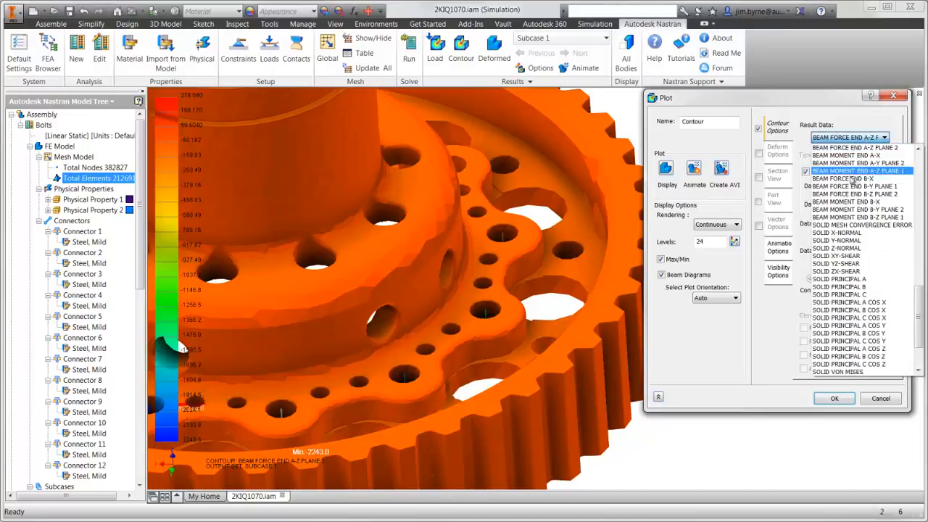
left_click(835, 371)
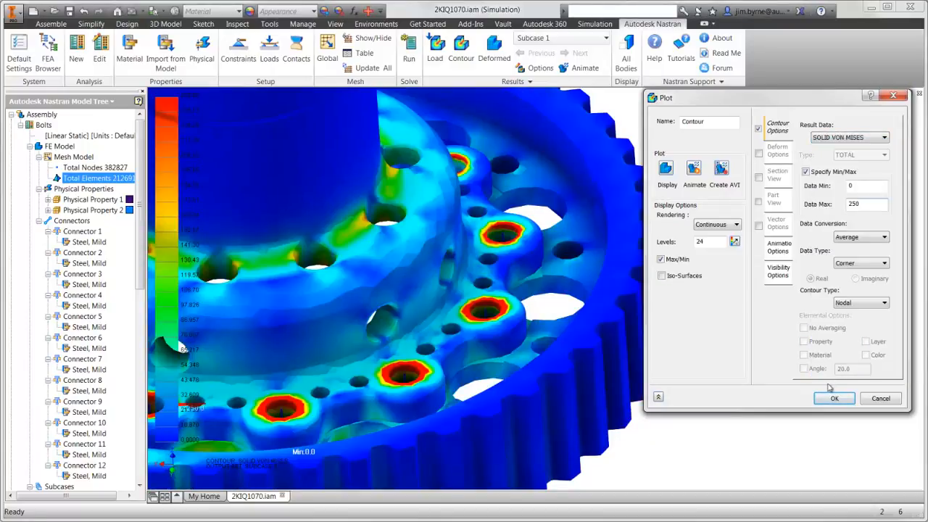
left_click(834, 398)
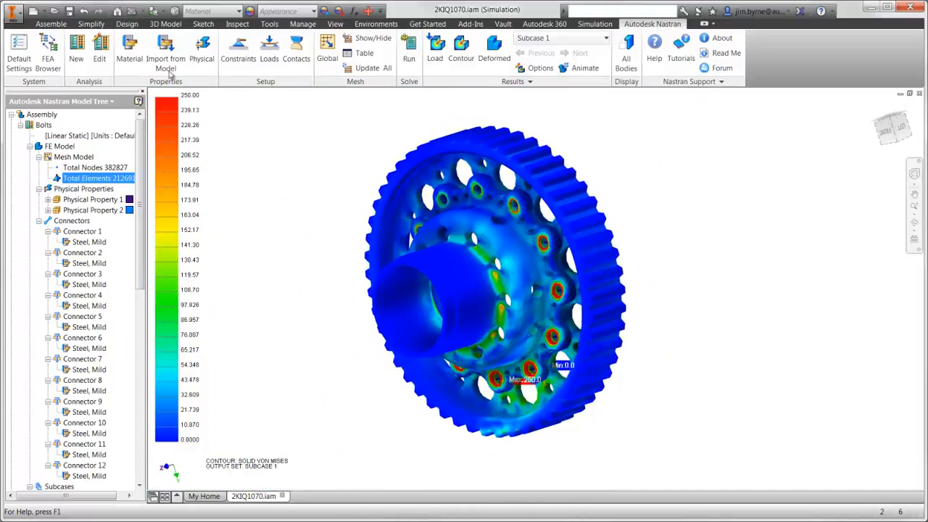
- Show the assembly's model browser and activate the Master level of detail
left_click(48, 57)
double_click(58, 186)
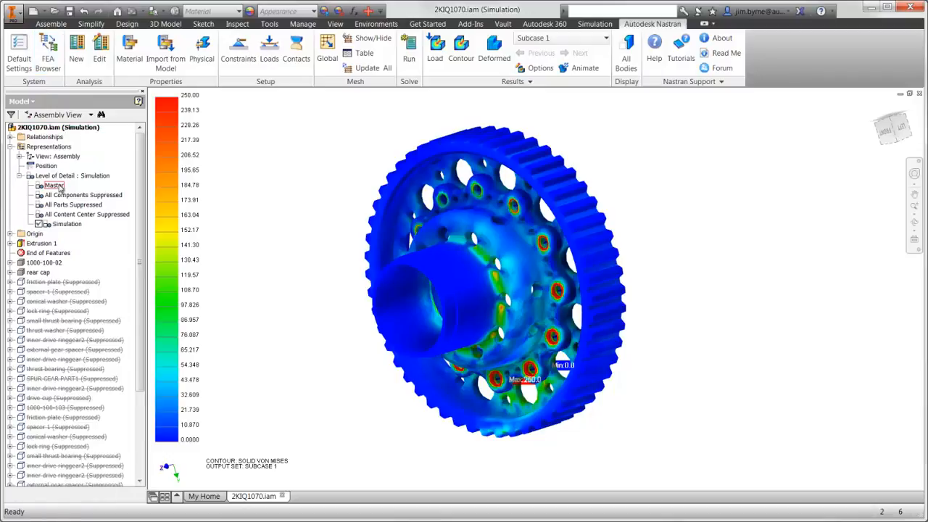